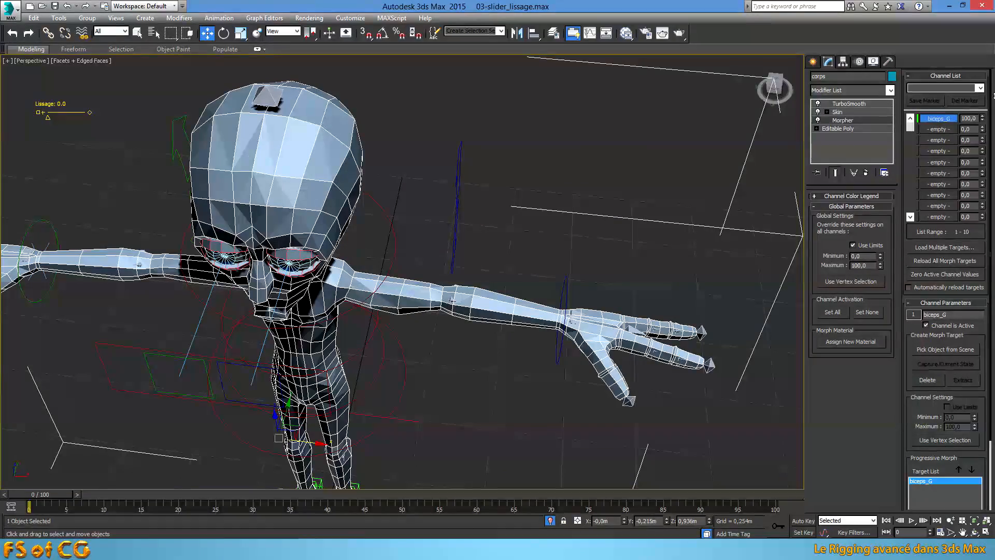
Step: Move the Controleur_Main_G hand control in towards the body to bend the character's arm at the elbow
click(569, 319)
drag(569, 319, 496, 383)
right_click(495, 383)
alt+middle_drag(495, 384, 446, 357)
drag(574, 317, 421, 345)
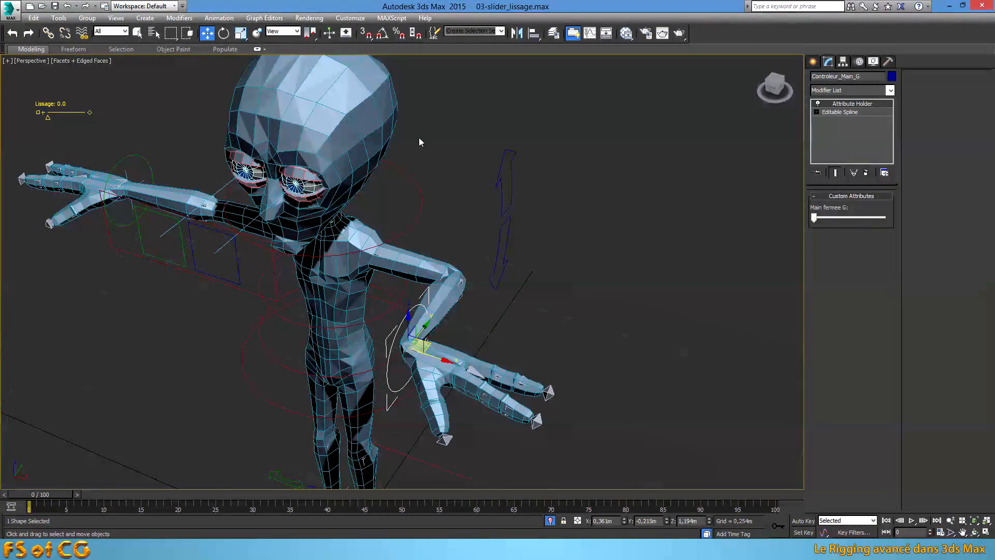
Step: Select the character's body mesh and examine the channel settings of its Morpher modifier
click(385, 154)
click(843, 121)
drag(983, 117, 986, 81)
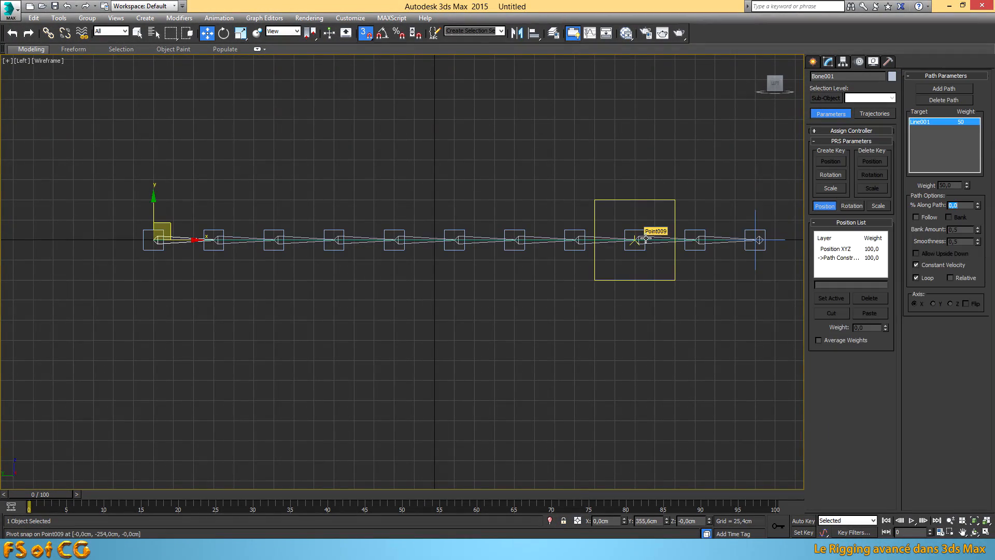
Step: Turn off snapping and move the point helper near the end of the bone chain
click(755, 240)
drag(755, 239, 708, 230)
click(367, 33)
click(705, 232)
click(644, 232)
drag(647, 231, 503, 281)
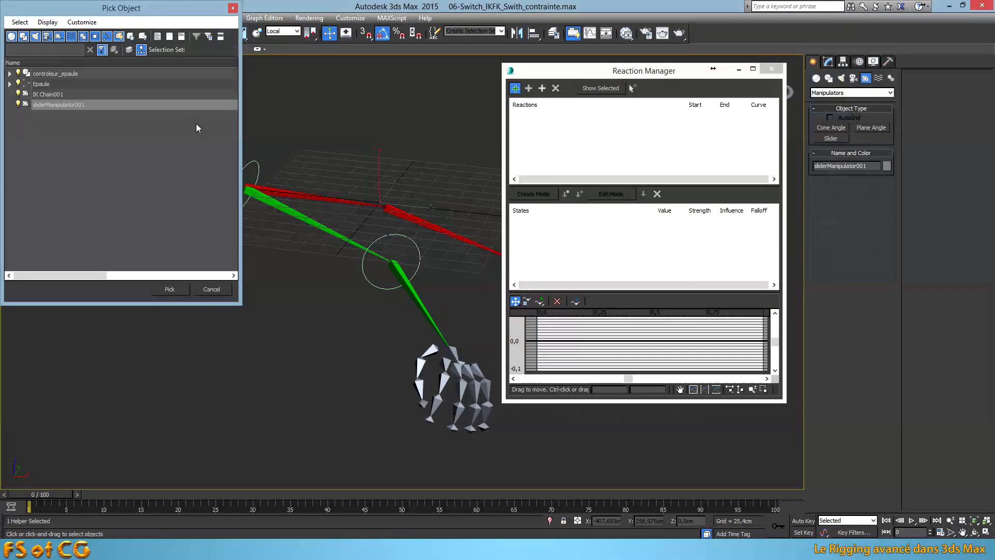
Step: Add the value of sliderManipulator001 as a reaction master in the Reaction Manager
double_click(64, 108)
mouse_move(65, 136)
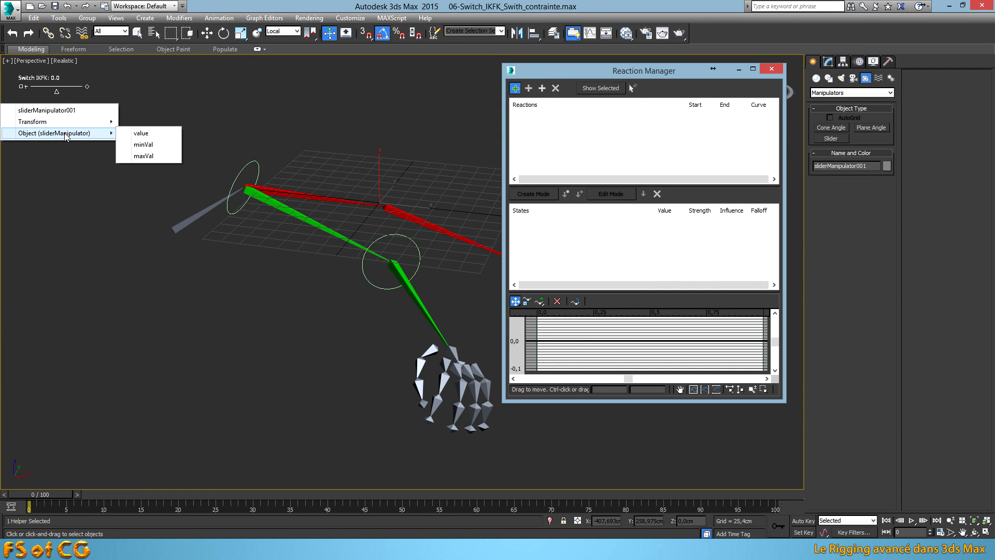
click(137, 133)
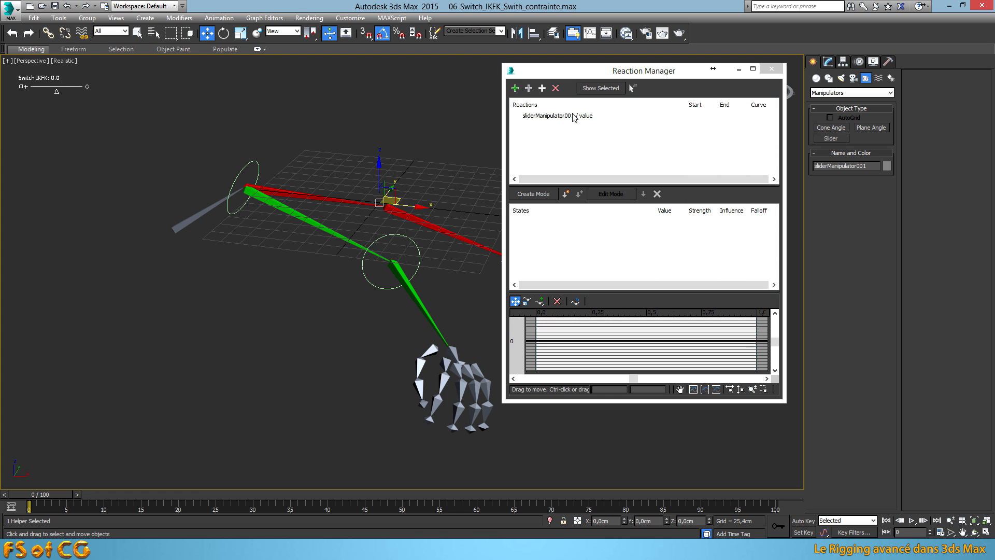
Step: Rename the slider manipulator as Slider Switch IKFK
double_click(835, 165)
text(Slider Switch IKFK)
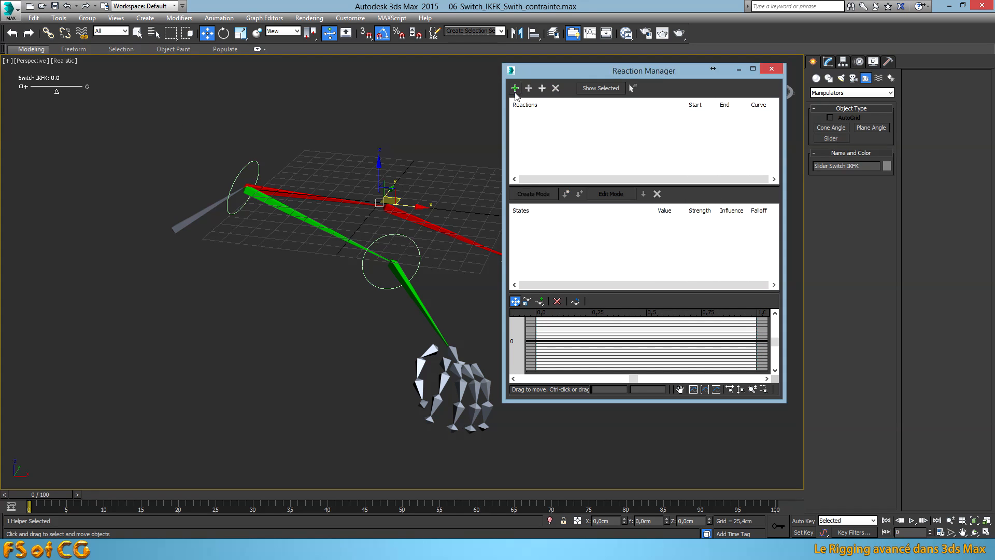
Step: Rotate the hand bone of the realistic arm to twist the wrist, and undo the last rotation
key(e)
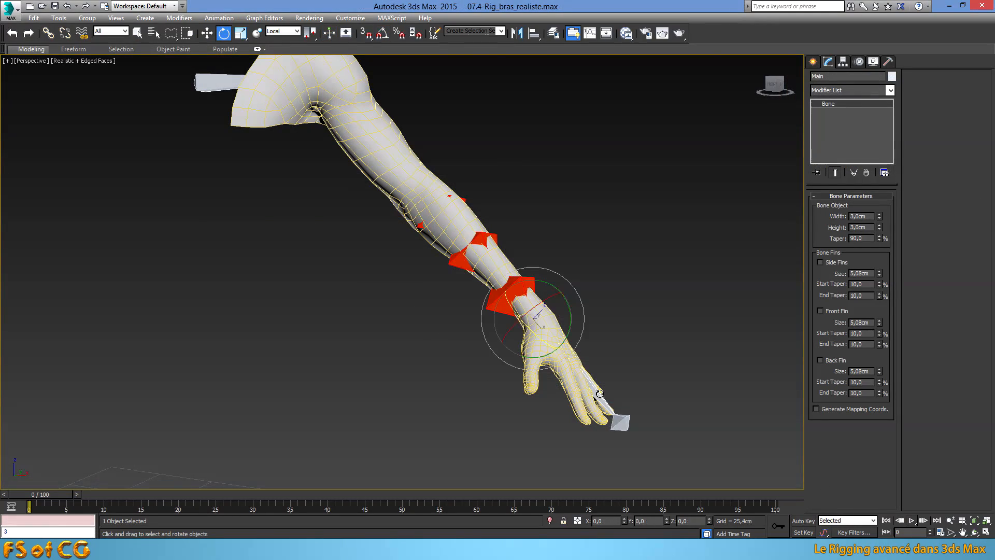
drag(570, 311, 566, 343)
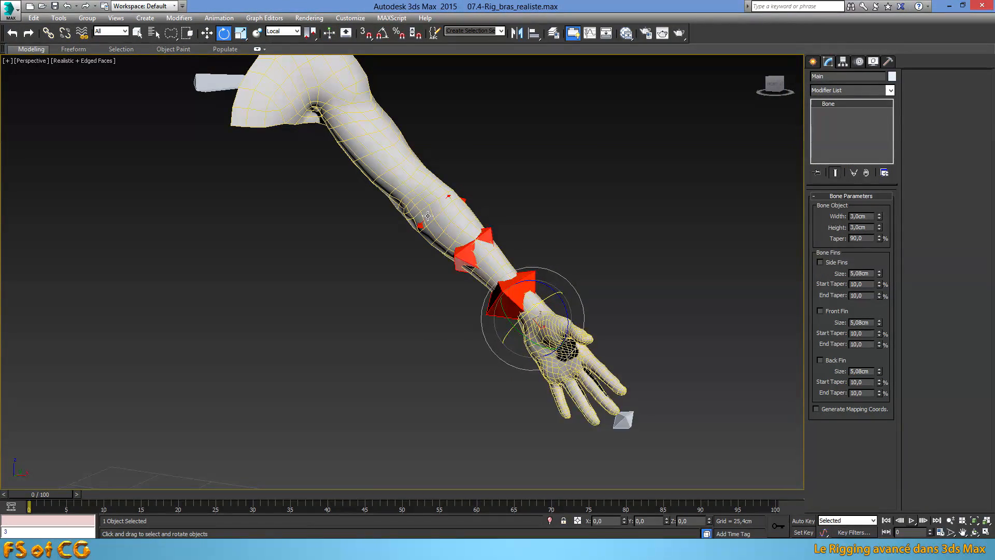
middle_drag(567, 349, 602, 390)
drag(596, 353, 611, 334)
key(ctrl+z)
alt+middle_drag(617, 334, 585, 372)
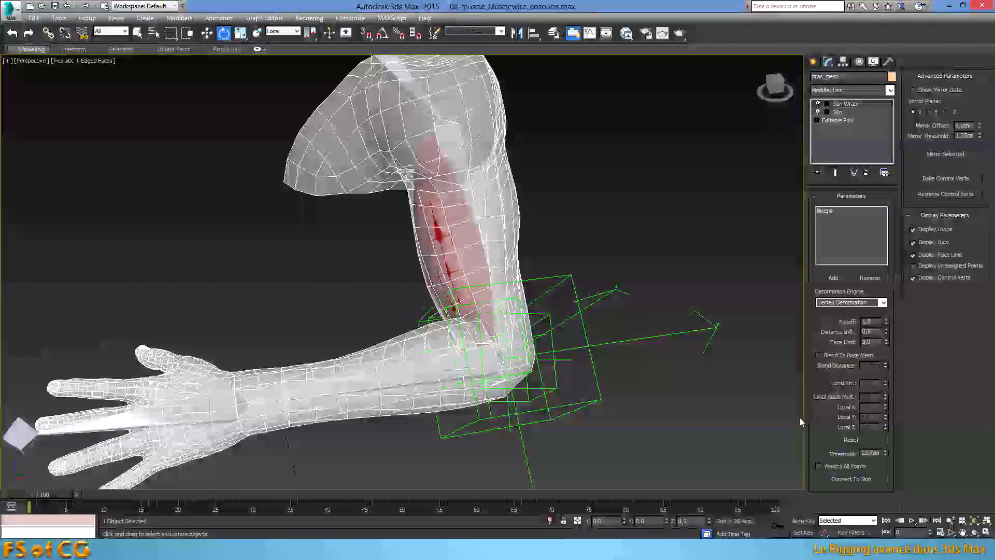
Step: Enable and adjust Blend To Base Mesh on the arm mesh's Skin Wrap, and bend the forearm bone to check the deformation
click(821, 355)
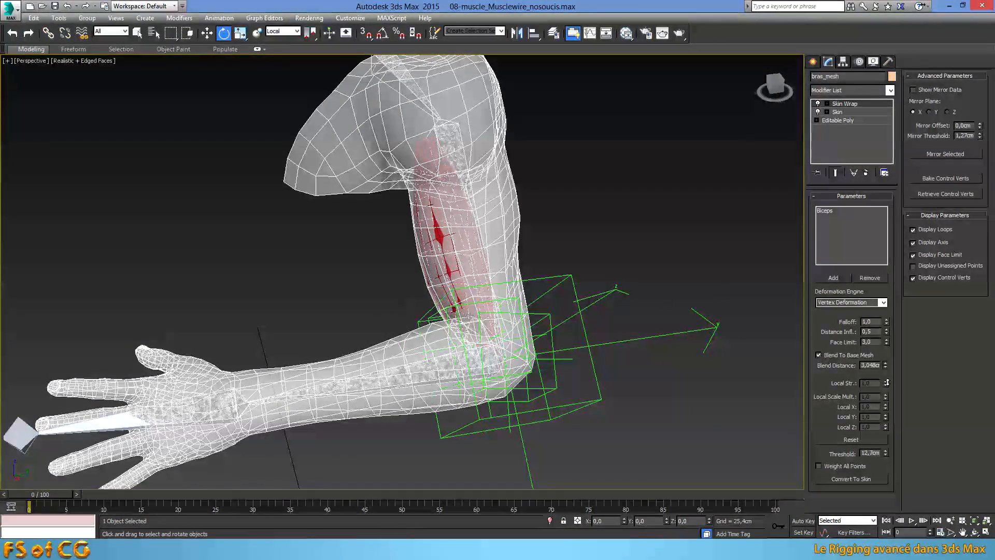
drag(895, 357, 895, 378)
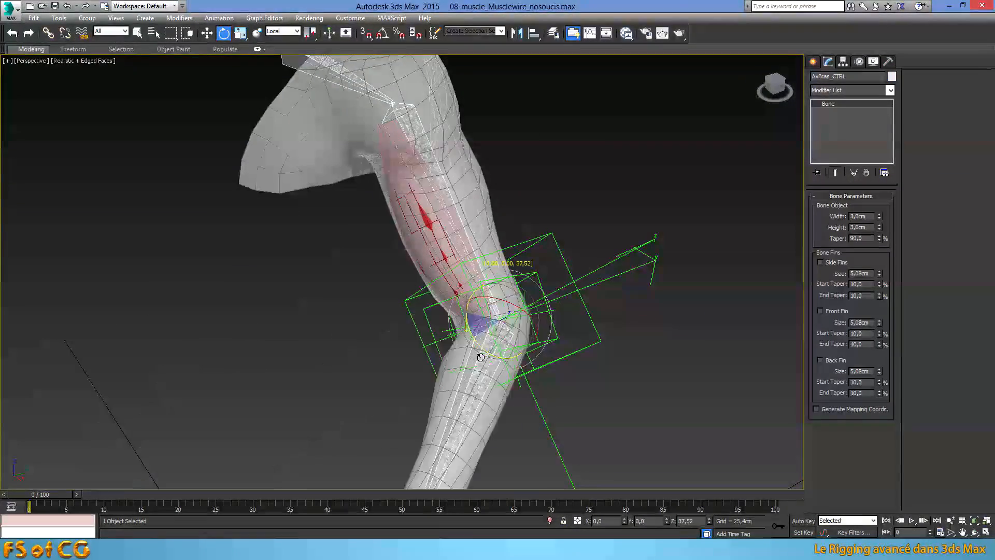
mouse_move(510, 352)
mouse_down()
mouse_move(473, 302)
mouse_move(506, 342)
mouse_up()
drag(507, 342, 472, 300)
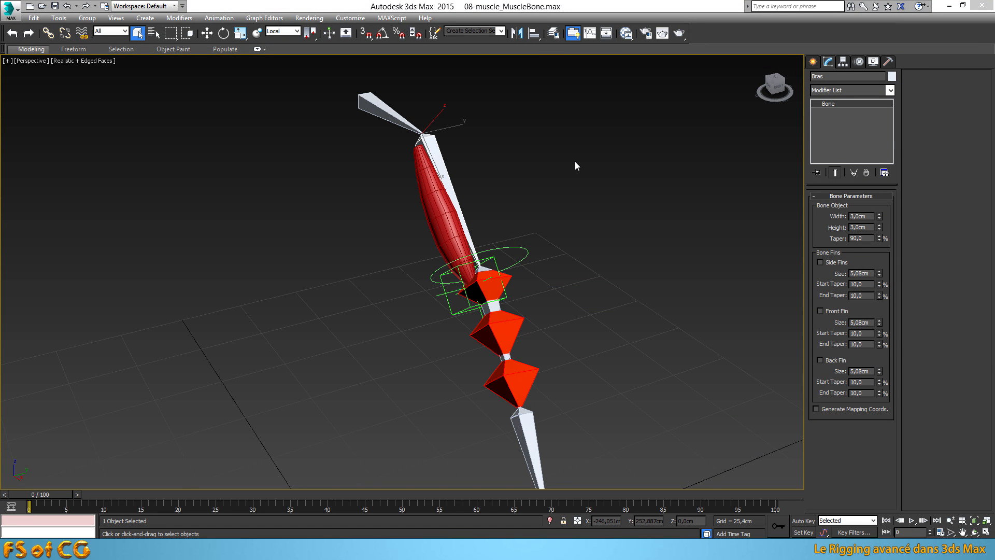
Step: Move the point helper at the biceps' lower end along its local Z axis
click(467, 303)
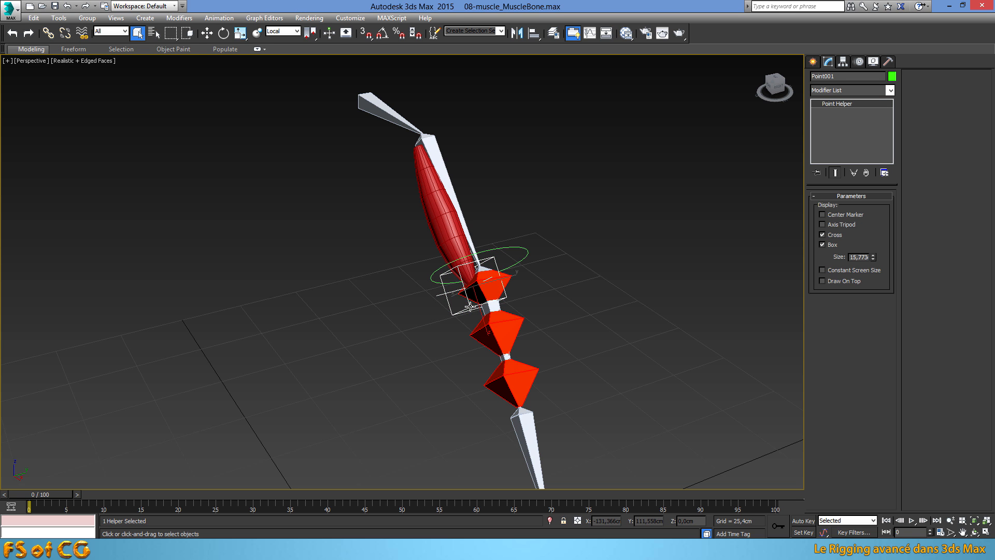
click(206, 34)
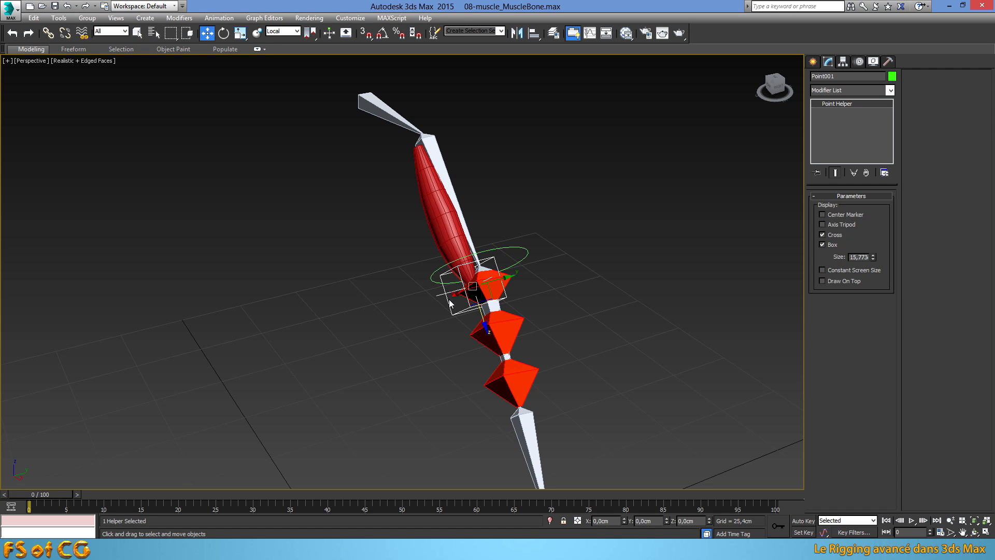
mouse_move(485, 325)
mouse_down()
mouse_move(486, 340)
mouse_move(486, 312)
mouse_up()
scroll(492, 265, up, 3)
middle_drag(493, 264, 491, 293)
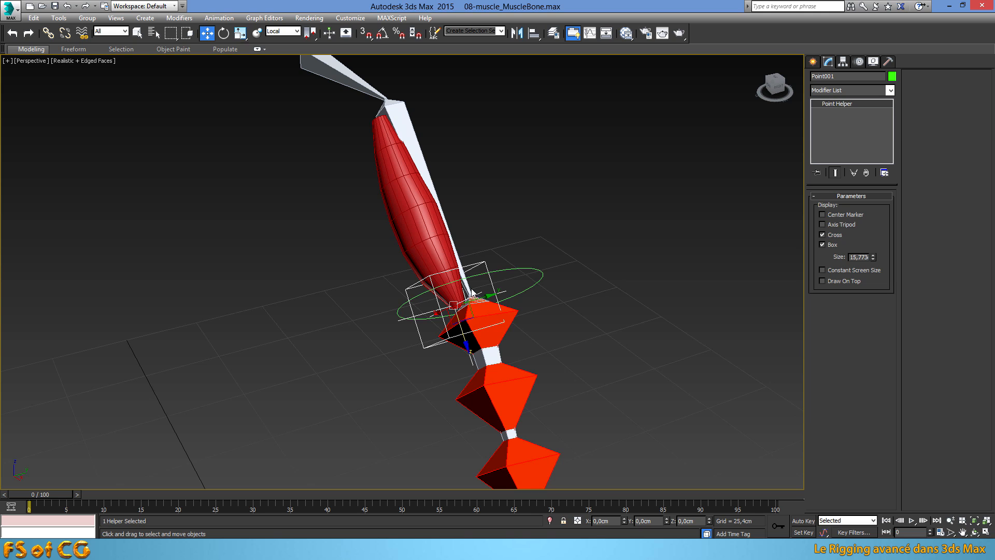
Step: Try rotating the AvBras_CTRL forearm bone at the elbow, and undo the rotation
click(492, 355)
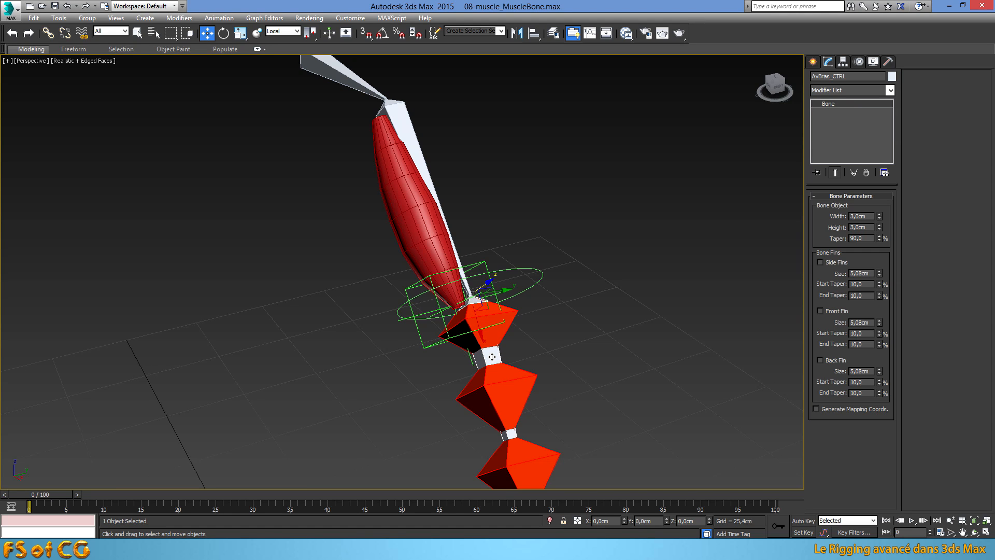
key(e)
drag(438, 310, 431, 194)
key(ctrl+z)
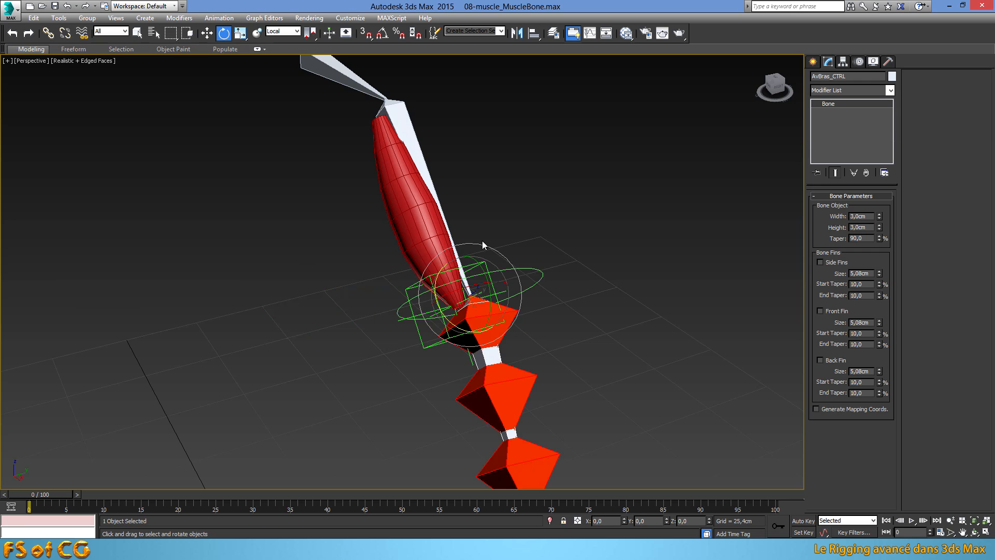
Step: Hide the three red bones along the forearm
click(521, 374)
ctrl+click(554, 456)
ctrl+click(512, 312)
right_click(512, 312)
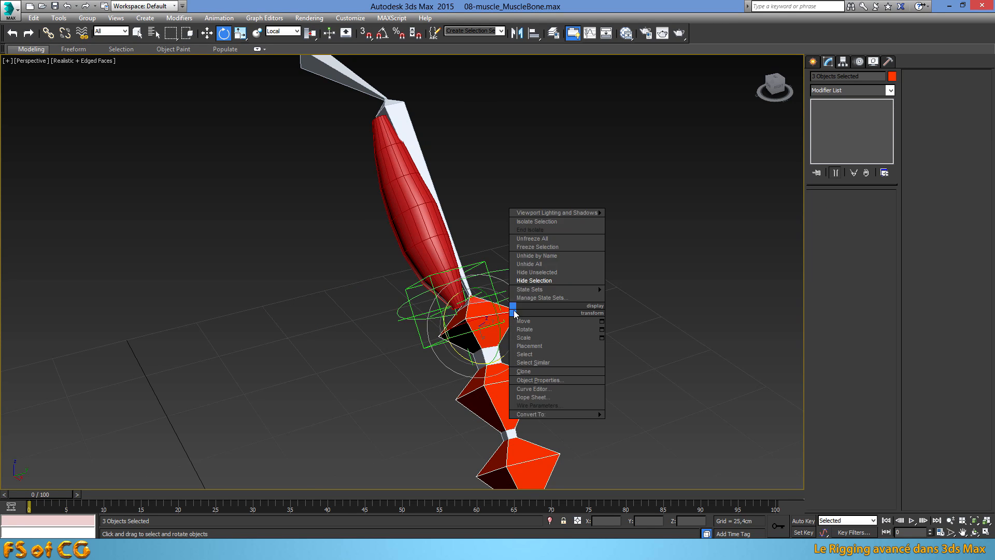
click(530, 284)
Step: Rename the point helper at the biceps' lower end as Ext_Muscle
middle_drag(508, 329, 548, 241)
click(555, 223)
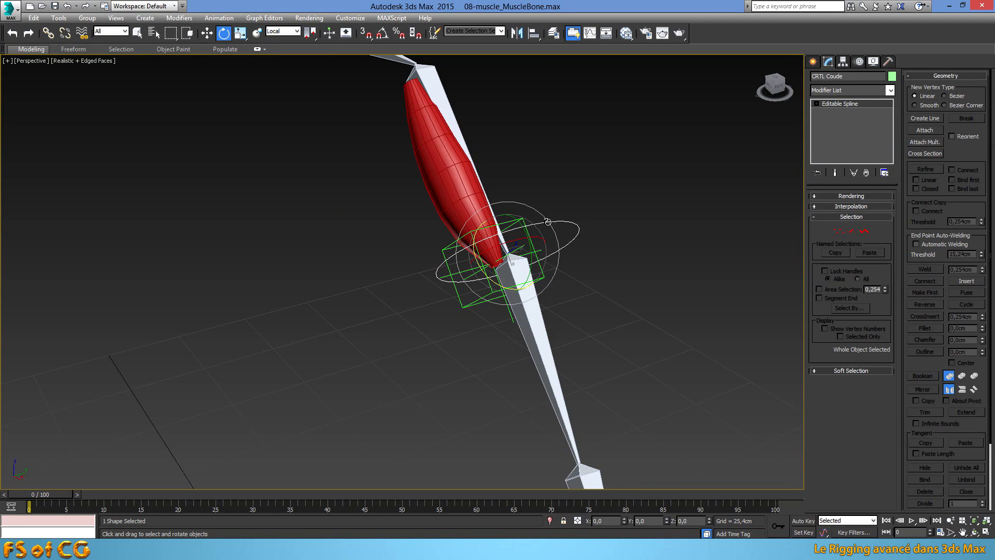
click(463, 305)
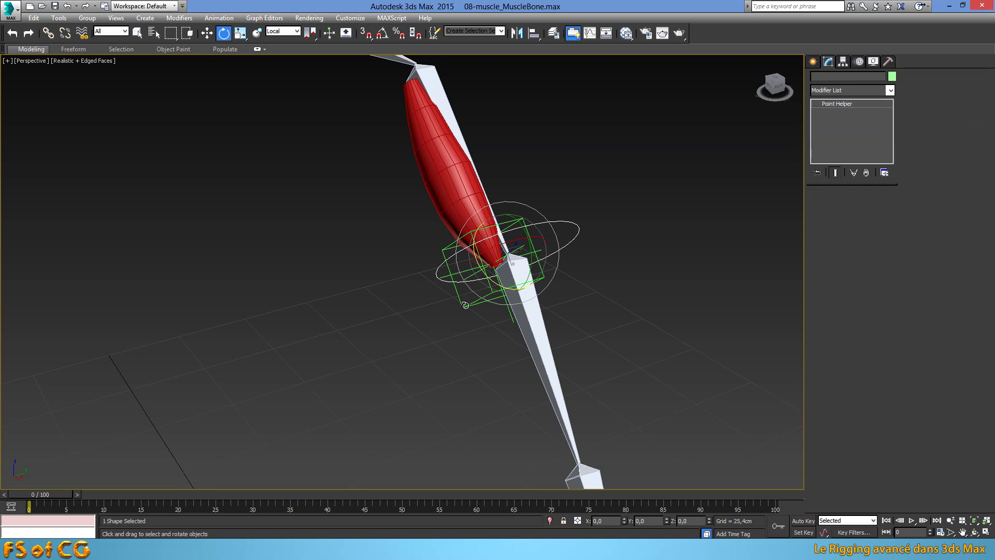
click(845, 76)
text(Ext)
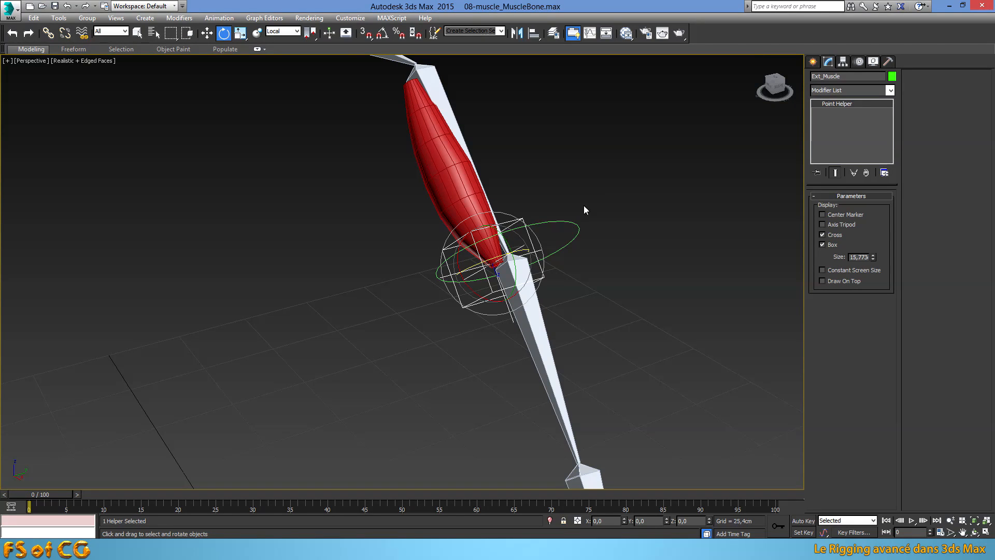
Step: Inspect the biceps mesh, the Ext_Muscle helper and the forearm bone, and save the scene
middle_drag(593, 196, 538, 243)
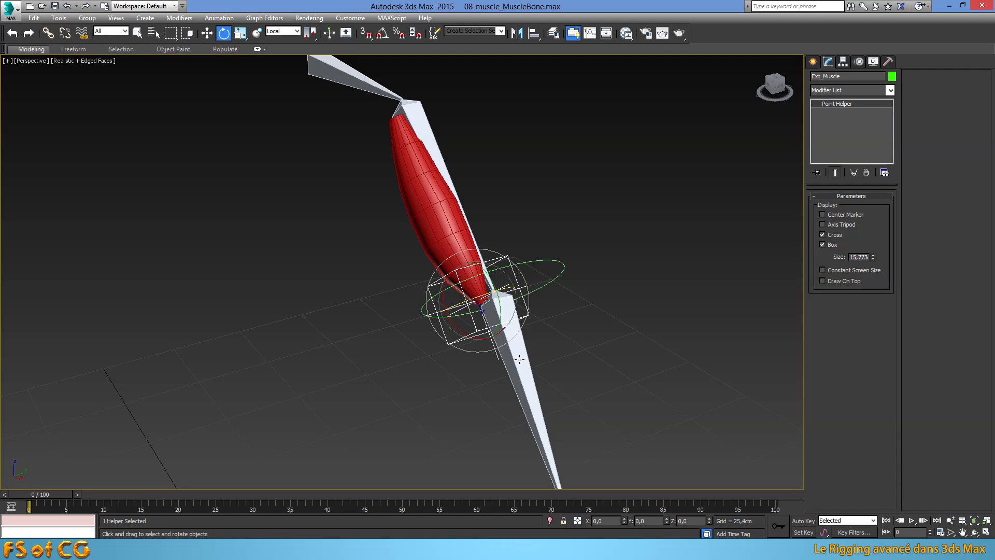
click(429, 225)
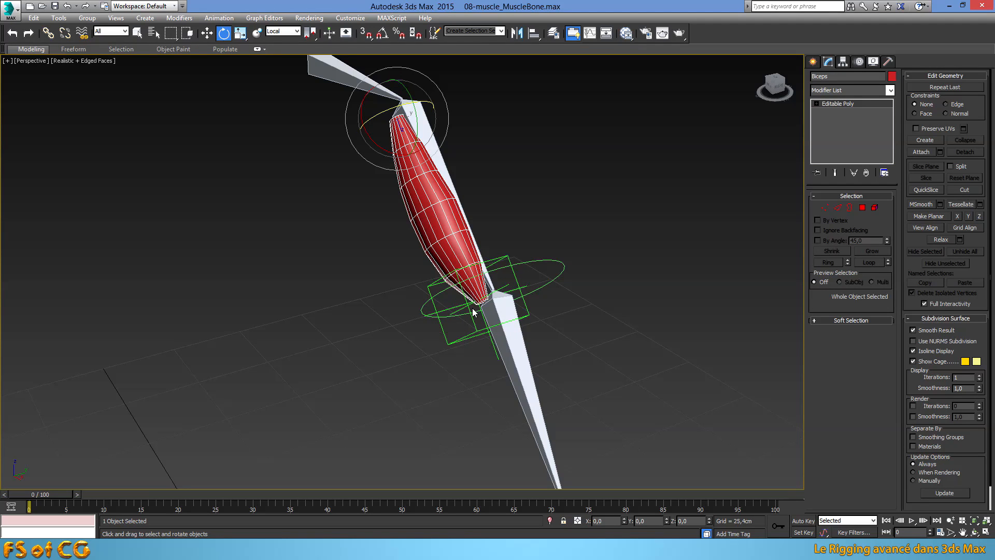
click(461, 336)
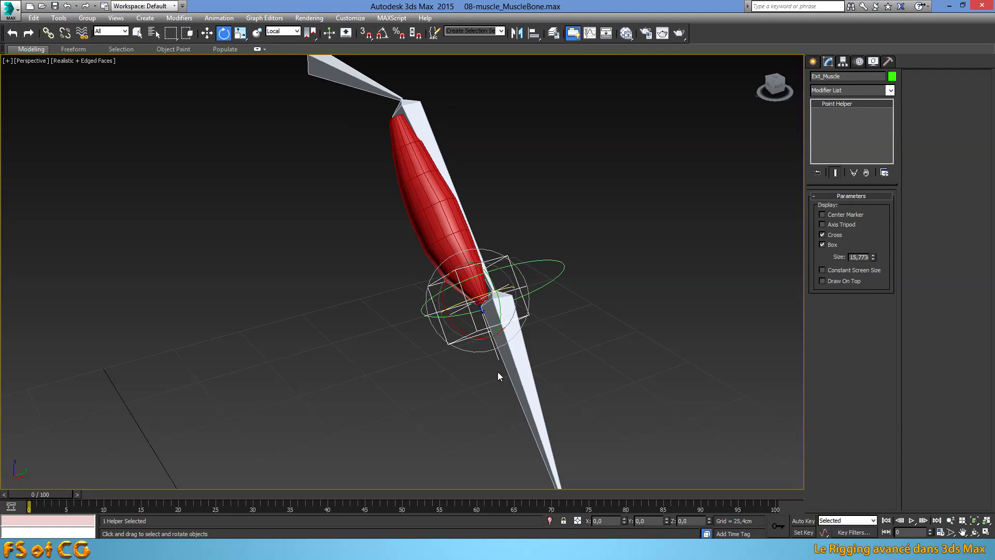
click(531, 381)
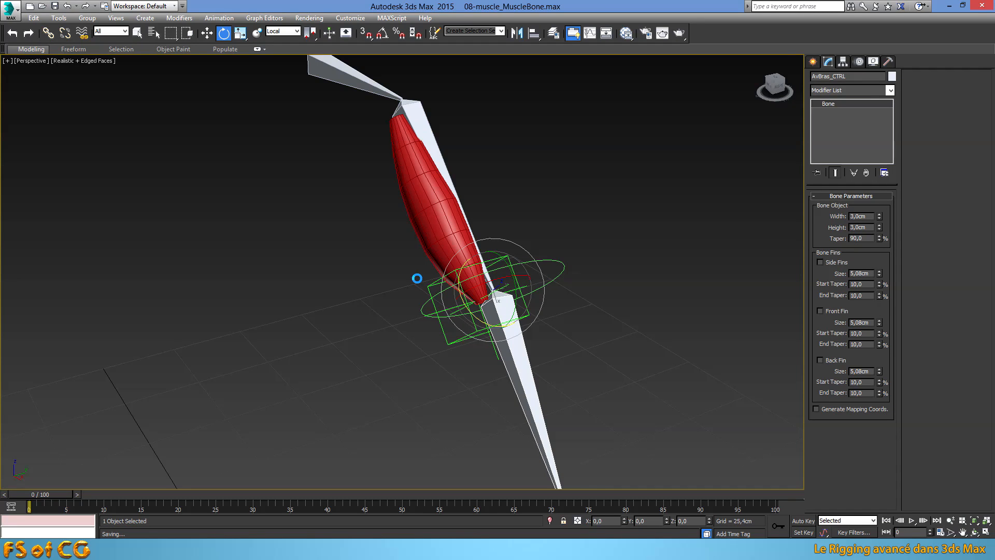
Step: Link the Ext_Muscle helper to the AvBras_CTRL forearm bone as its parent
click(433, 283)
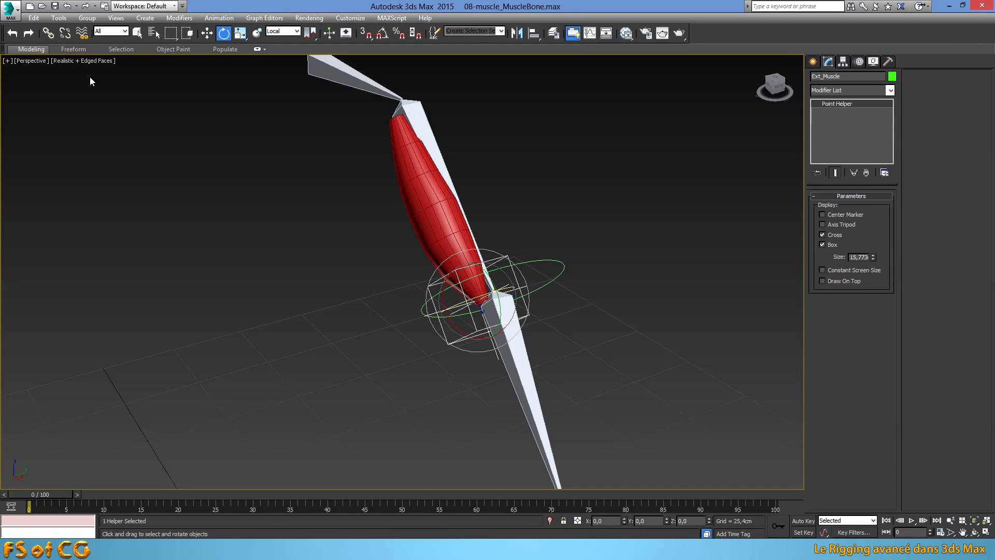
click(54, 34)
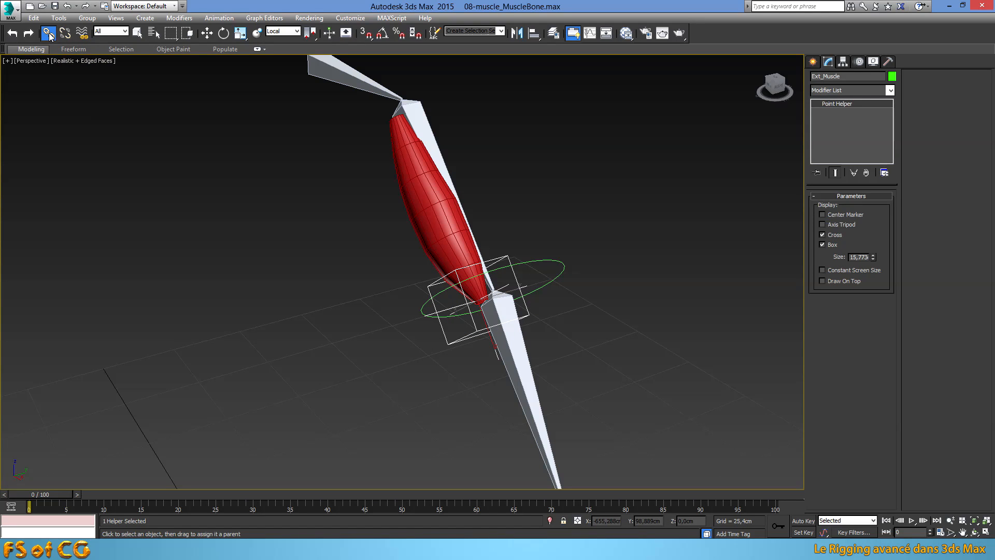
drag(429, 283, 479, 367)
drag(527, 399, 529, 399)
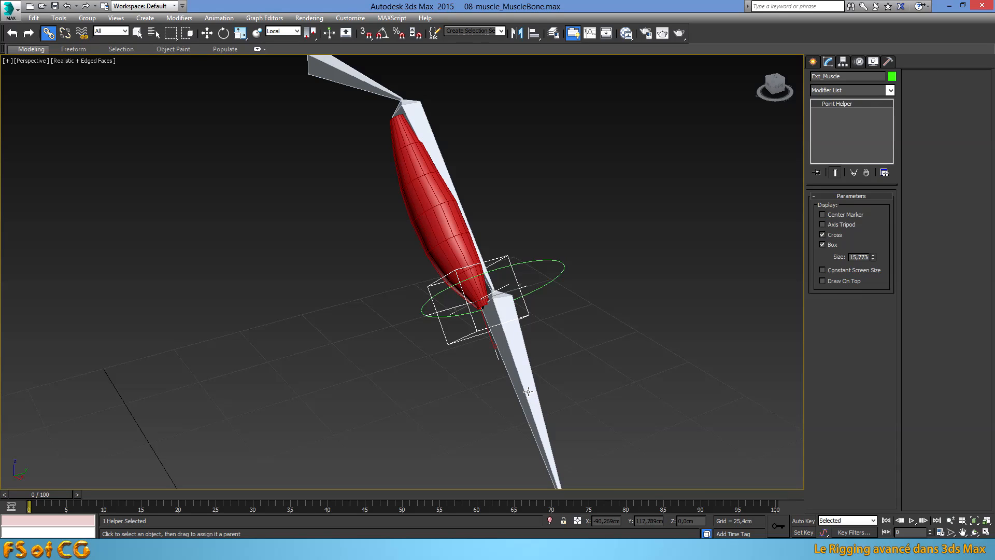
Step: Rotate the CRTL Coude elbow control to test how the biceps follows the forearm
click(529, 397)
key(e)
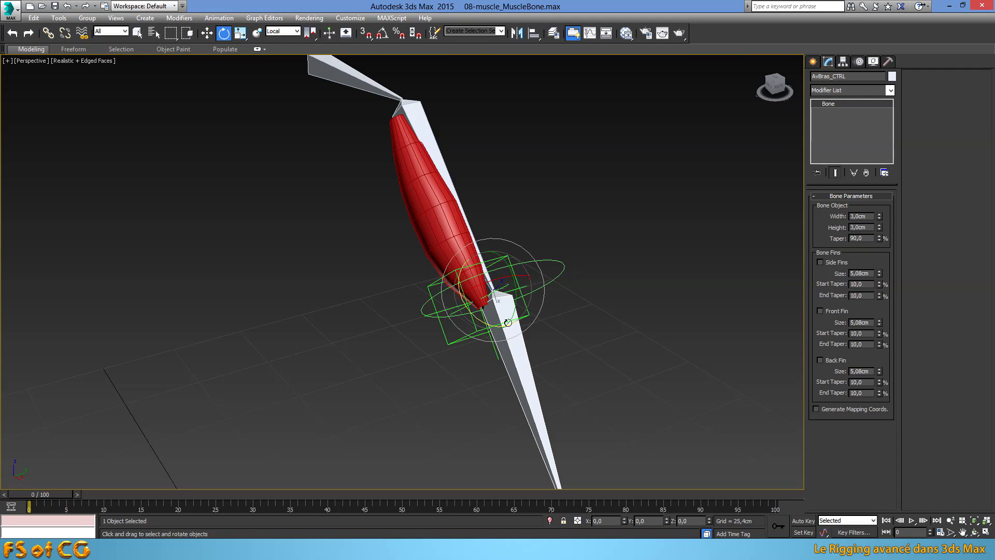
click(545, 264)
mouse_move(456, 286)
mouse_down()
mouse_move(460, 184)
mouse_move(466, 244)
mouse_move(497, 290)
mouse_move(477, 207)
mouse_move(542, 323)
mouse_move(456, 244)
mouse_move(519, 269)
mouse_move(463, 287)
mouse_up()
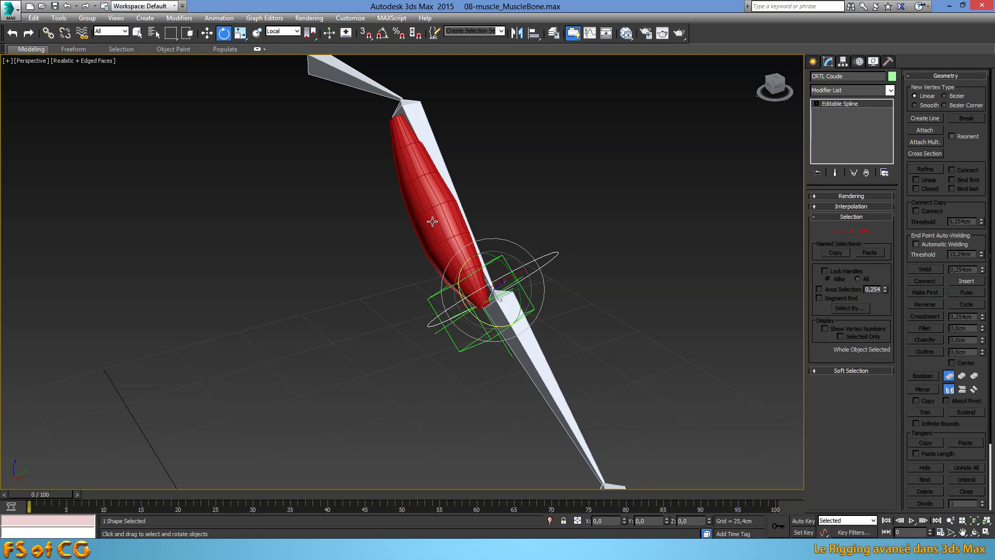
Step: Reload 08-muscle_MuscleBone.max from the recent files, discarding the unsaved changes
click(12, 8)
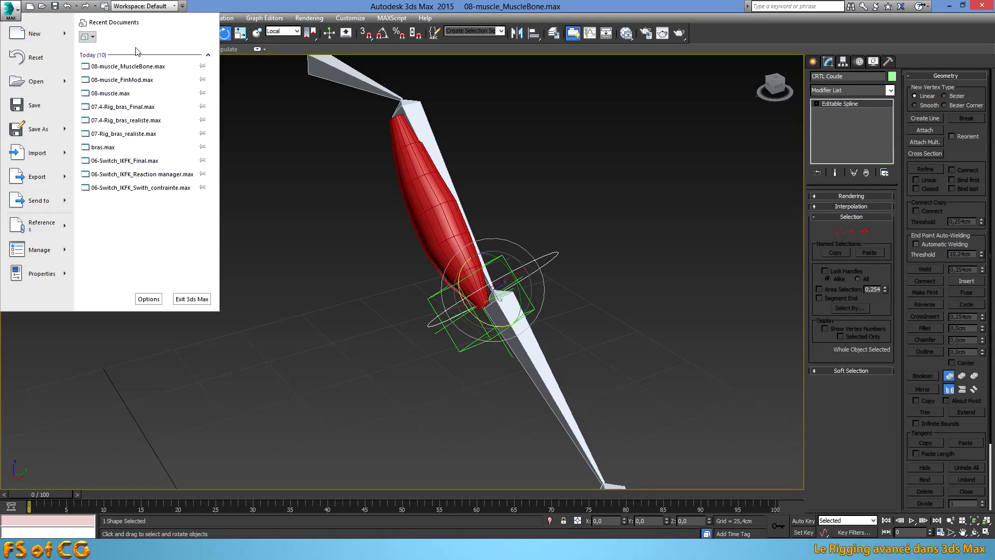
click(157, 66)
click(506, 289)
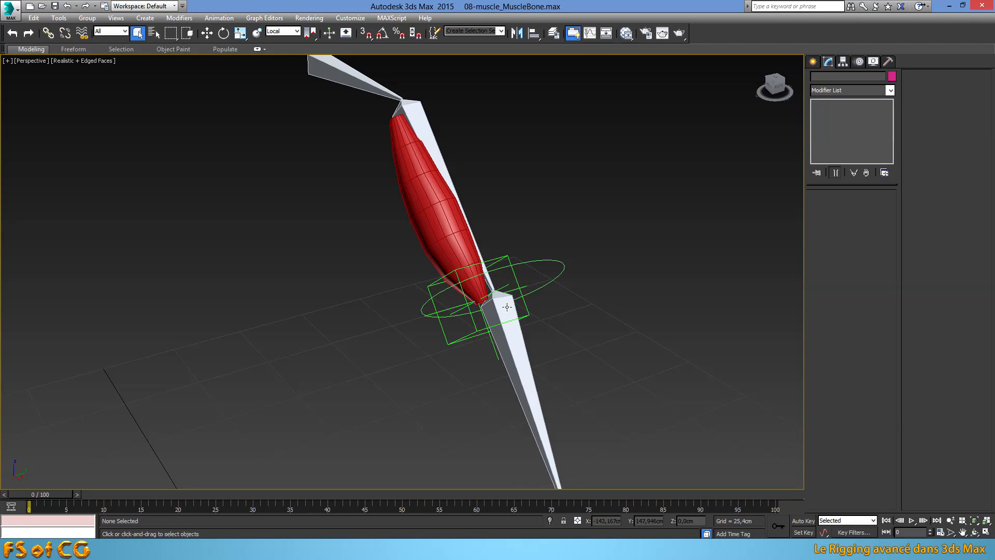
Step: Rotate the Bras upper-arm bone to test whether the unlinked biceps follows it, and undo the rotation
scroll(503, 305, up, 2)
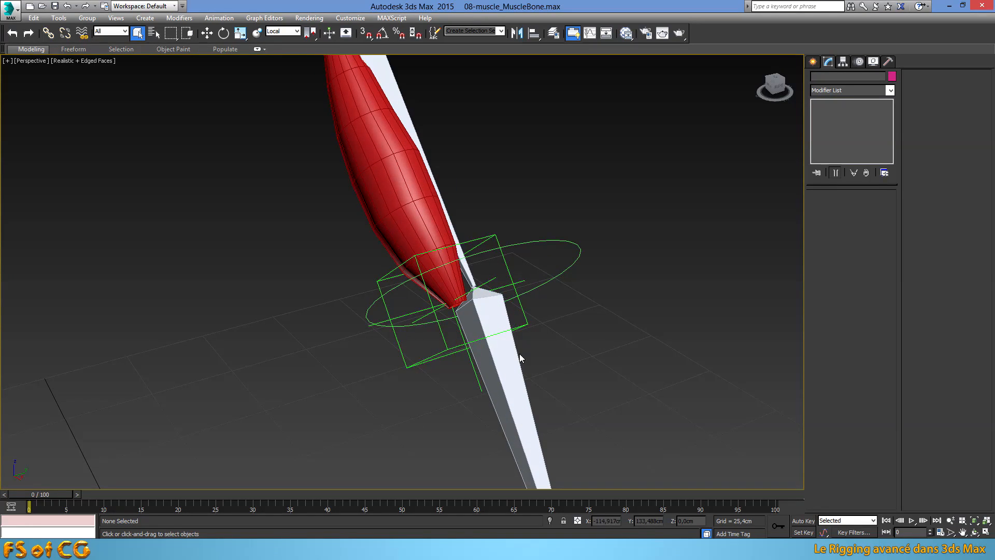
click(508, 377)
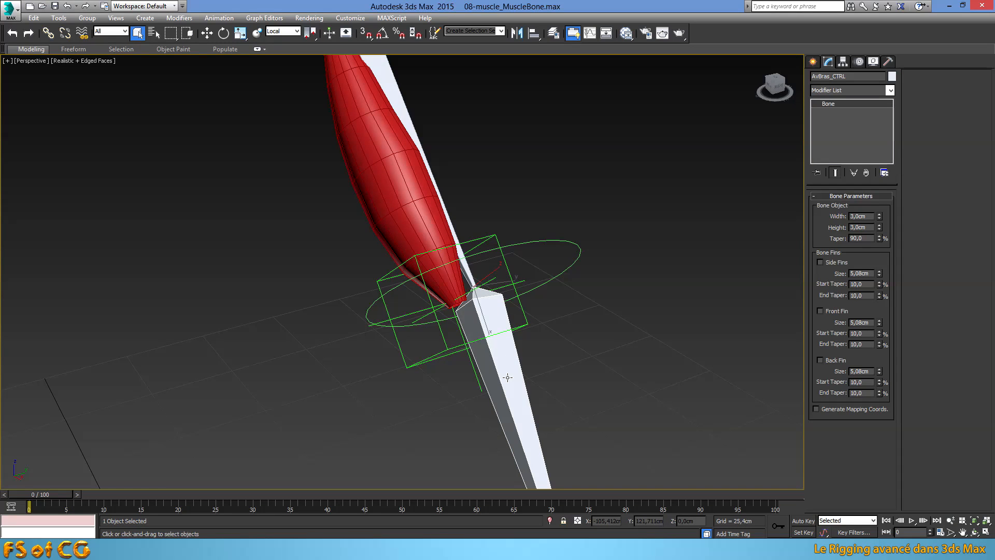
scroll(505, 375, down, 2)
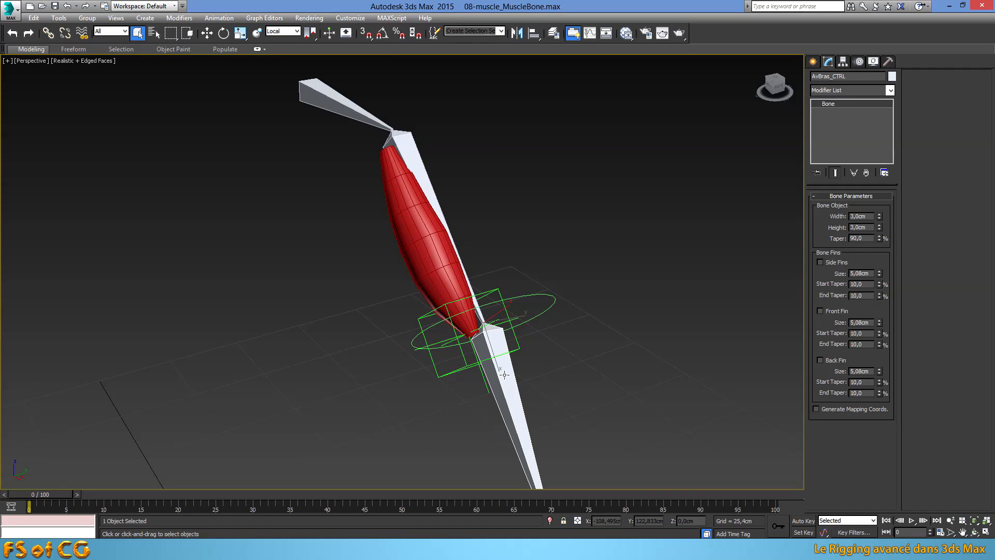
click(402, 225)
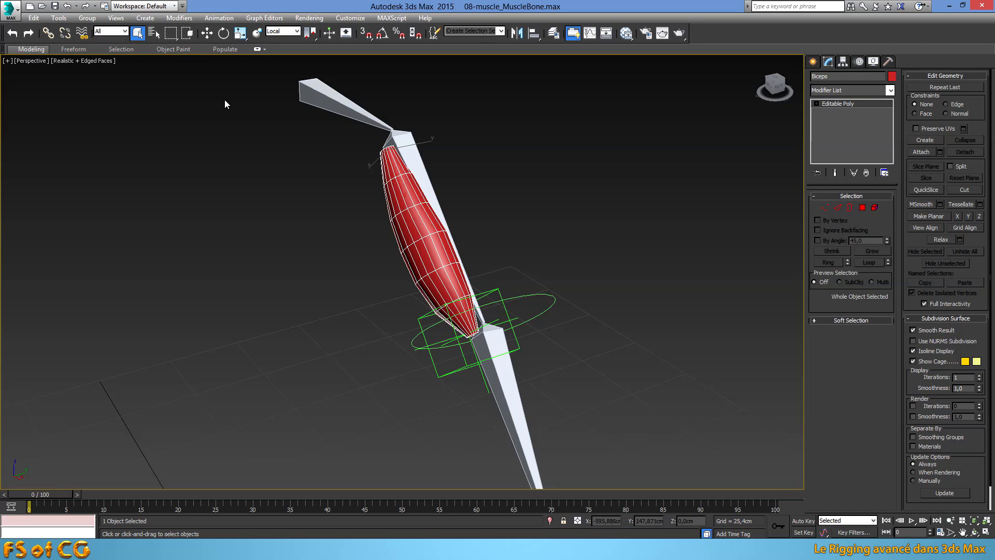
click(412, 148)
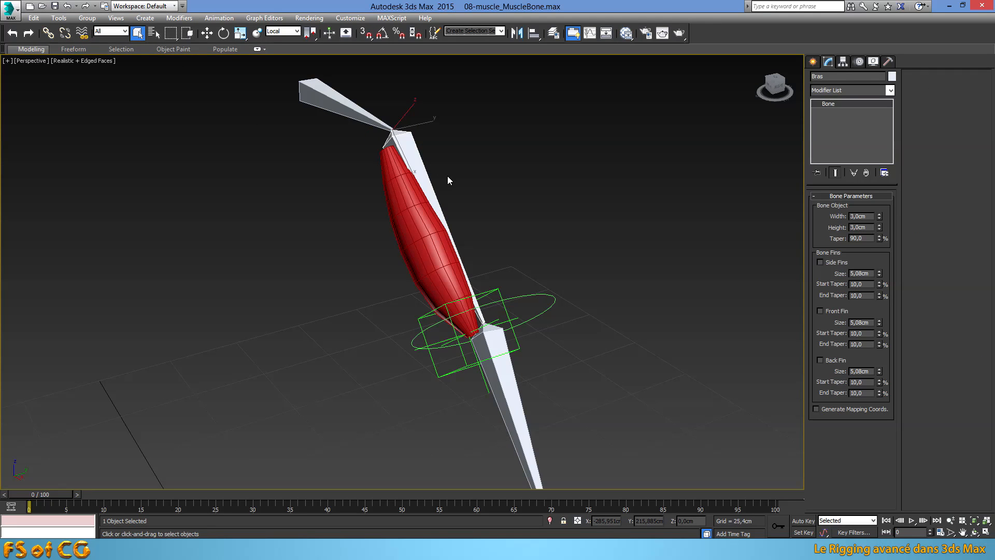
key(e)
mouse_move(374, 155)
mouse_down()
mouse_move(411, 171)
mouse_move(386, 168)
mouse_up()
key(ctrl+z)
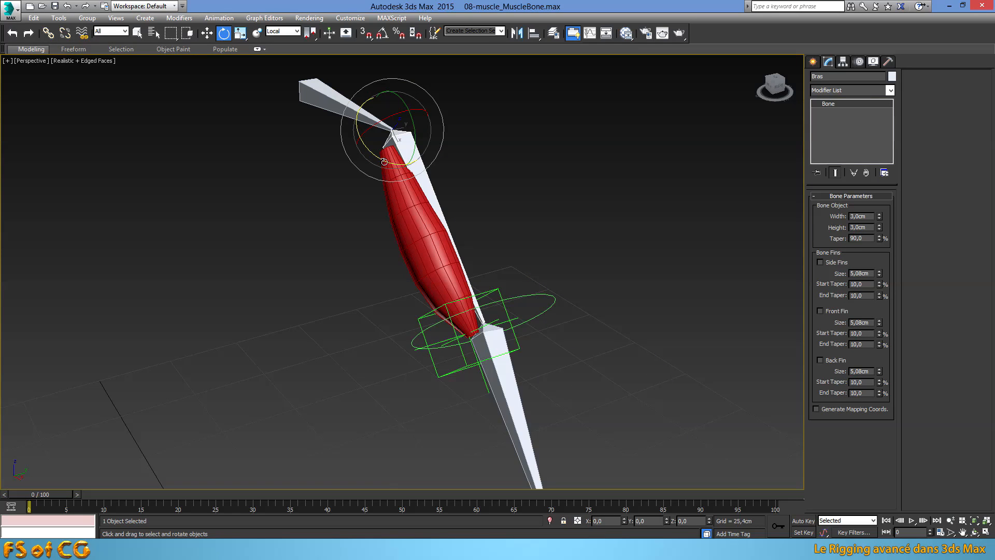
Step: Link the Biceps mesh to the Bras upper-arm bone as its parent
click(54, 35)
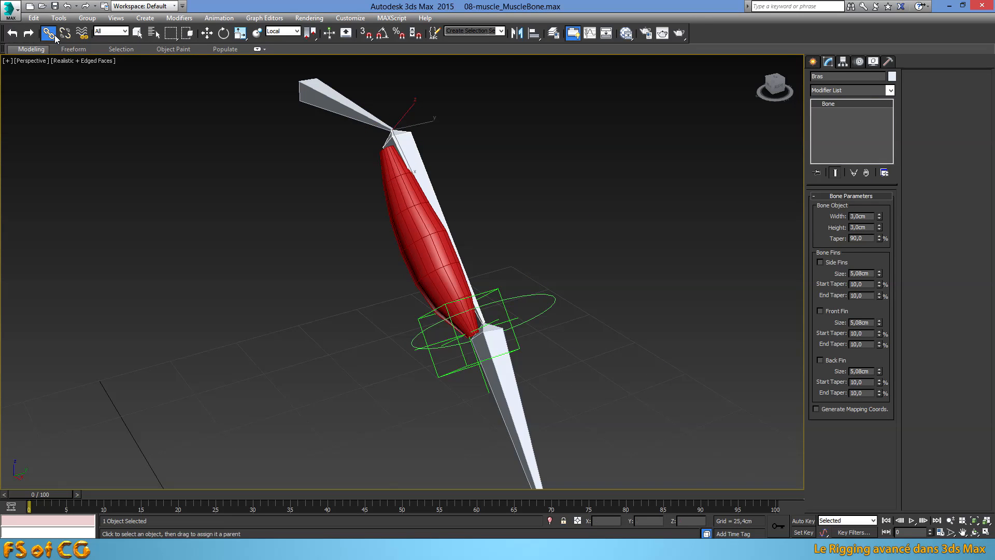
click(392, 182)
drag(392, 183, 411, 149)
Step: Rotate the Bras bone to test the biceps link, and undo the test rotation
click(410, 137)
key(e)
drag(373, 155, 330, 136)
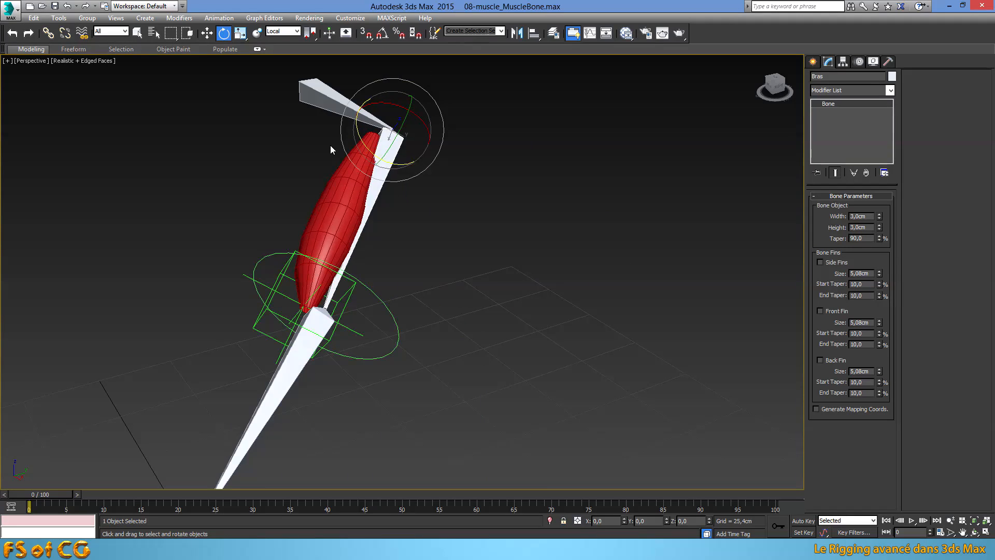
key(ctrl+z)
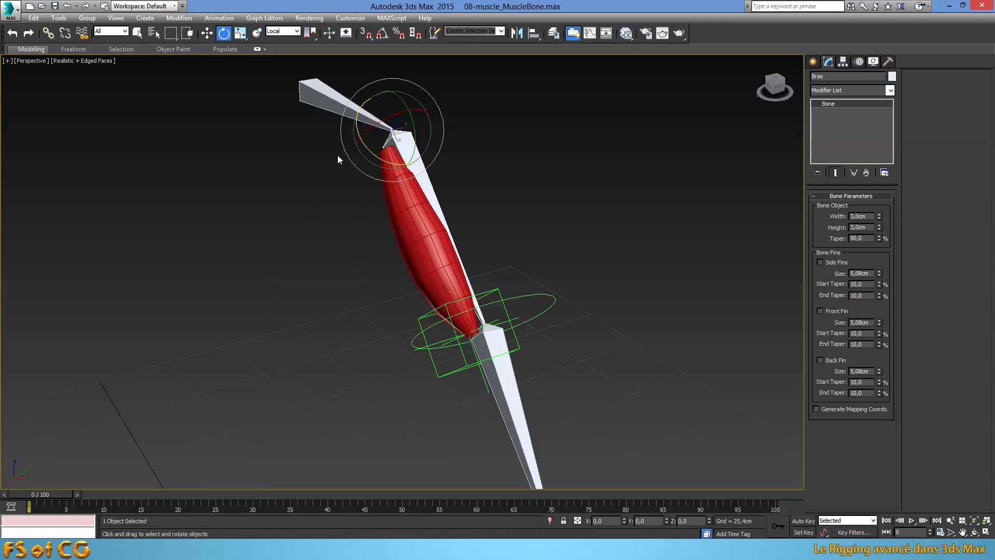
Step: Create an ExposeTm helper on the ground grid beside the arm
click(465, 360)
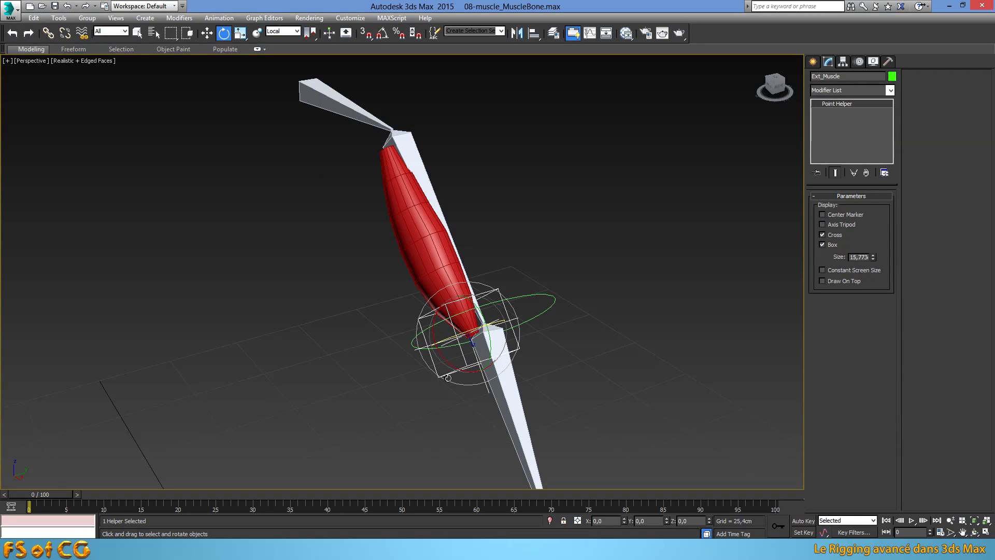
click(511, 403)
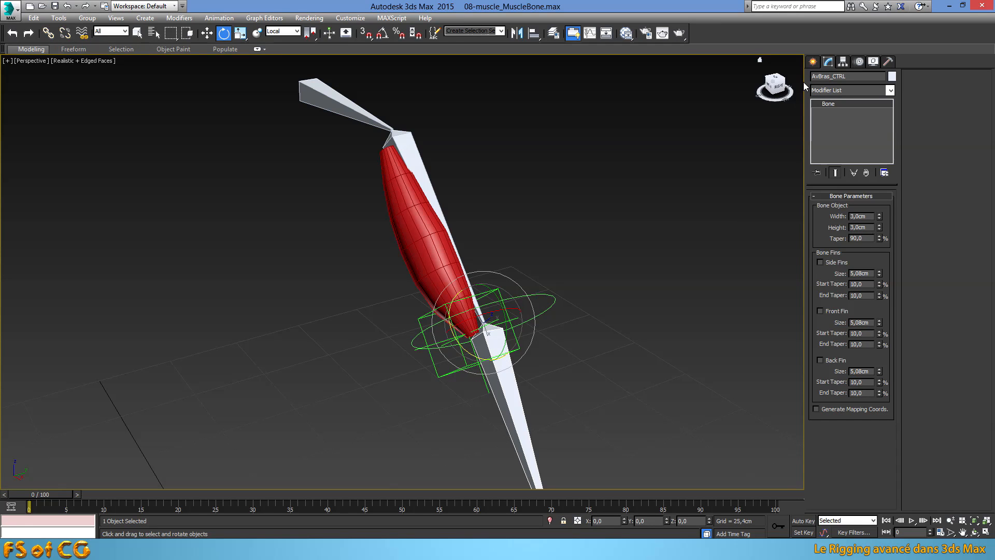
click(814, 62)
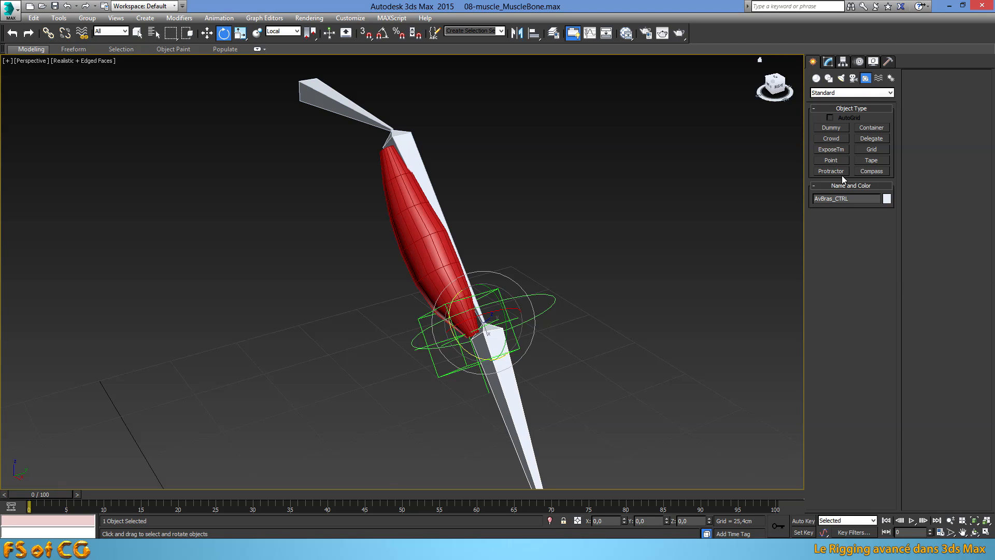
click(832, 149)
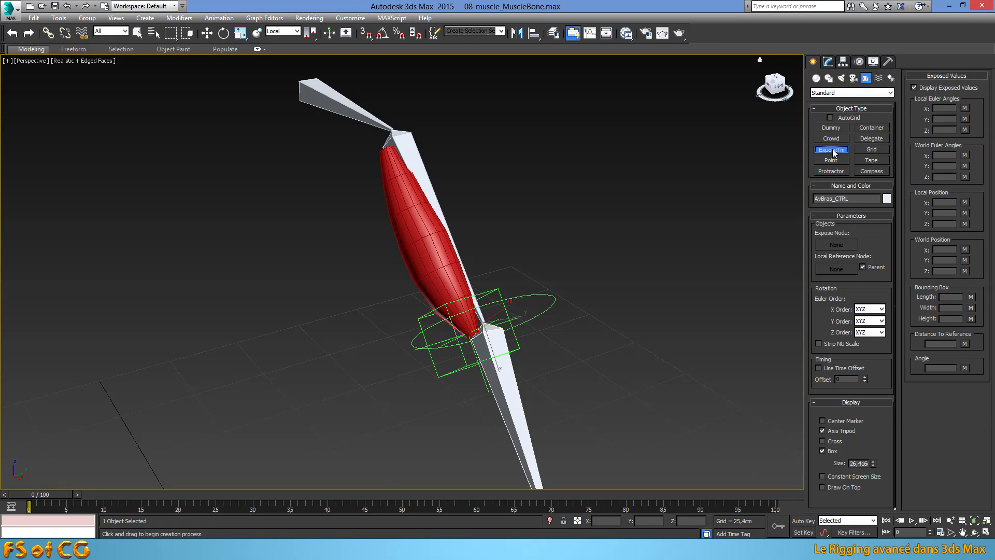
click(392, 431)
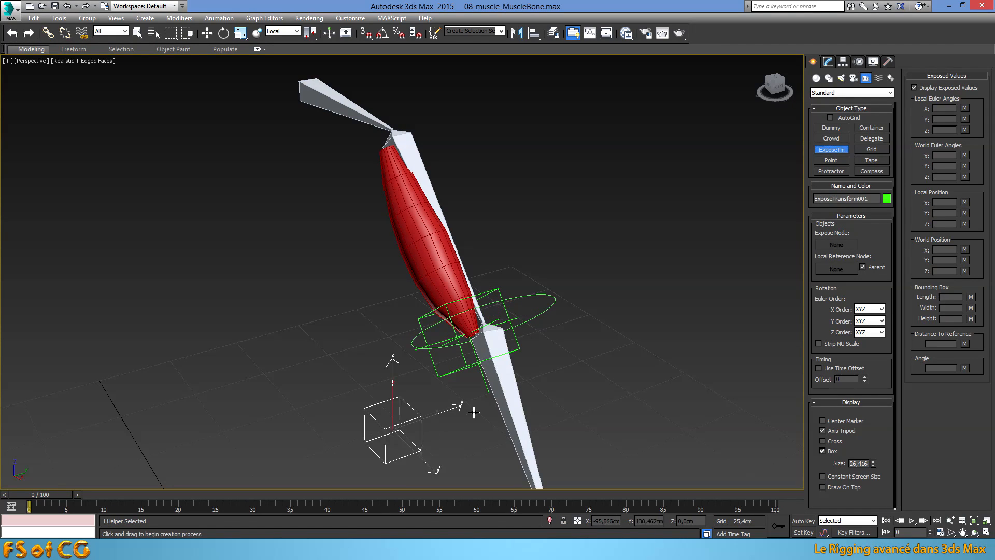
alt+middle_drag(463, 397, 451, 414)
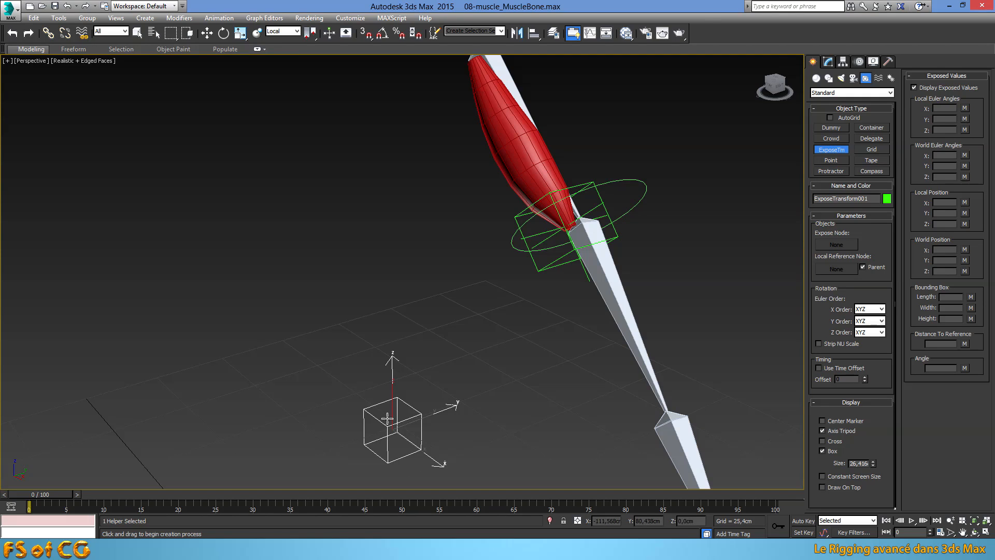
Step: Examine the AvBras_CTRL forearm bone and the local move axes of the Ext_Muscle helper
right_click(611, 276)
key(e)
click(610, 277)
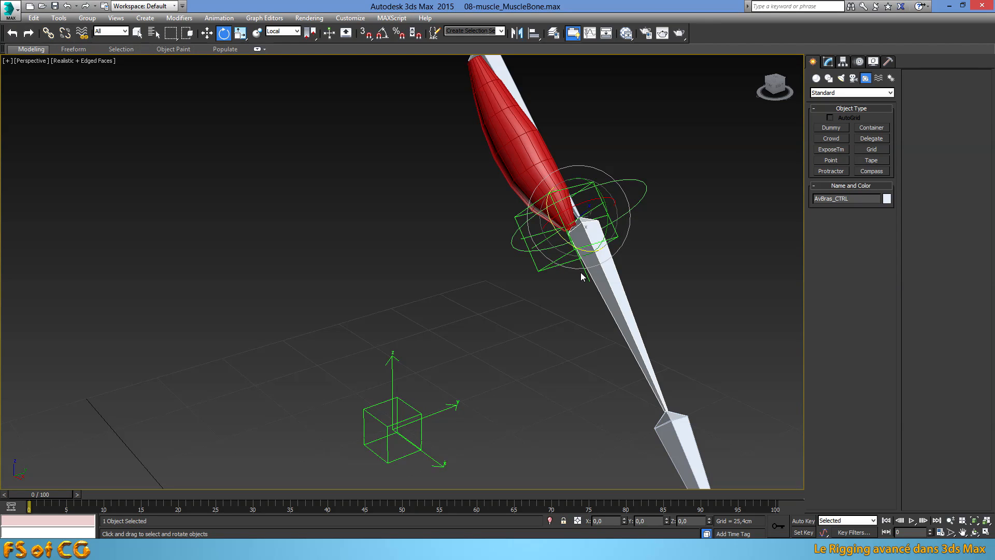
click(547, 267)
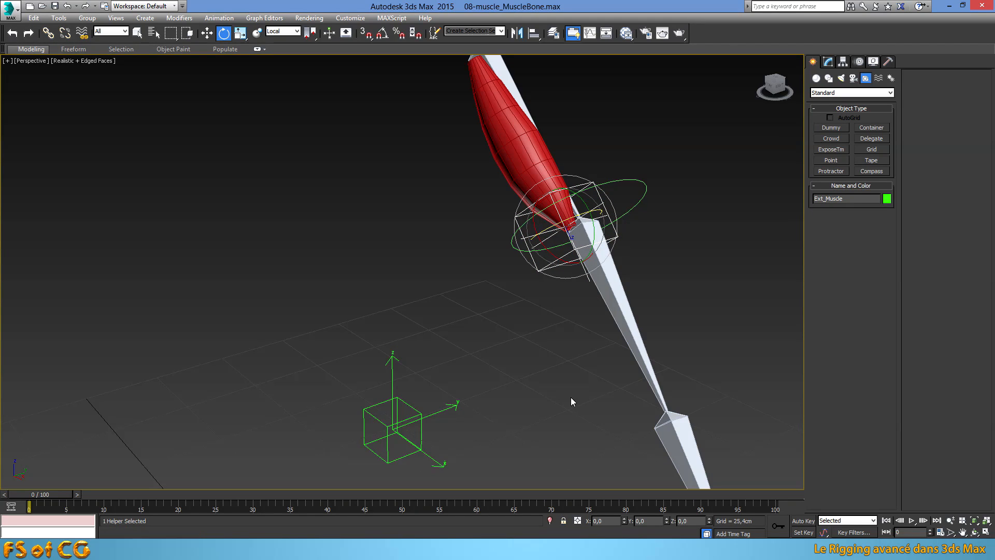
key(w)
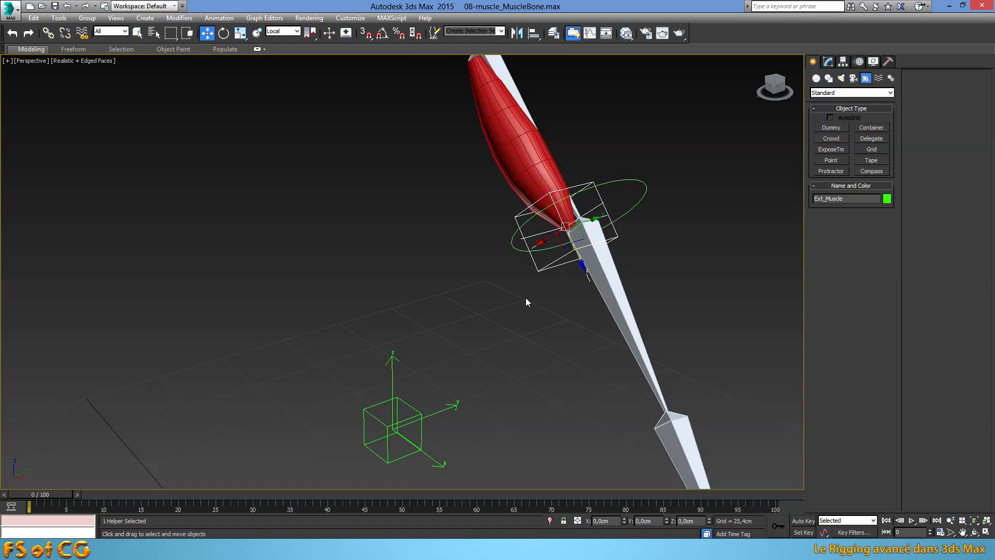
alt+middle_drag(526, 301, 495, 318)
drag(599, 222, 594, 222)
alt+middle_drag(560, 310, 405, 395)
Step: Align the ExposeTransform001 helper to AvBras_CTRL, pivot to pivot in X, Y and Z position and with all three orientation axes
click(303, 436)
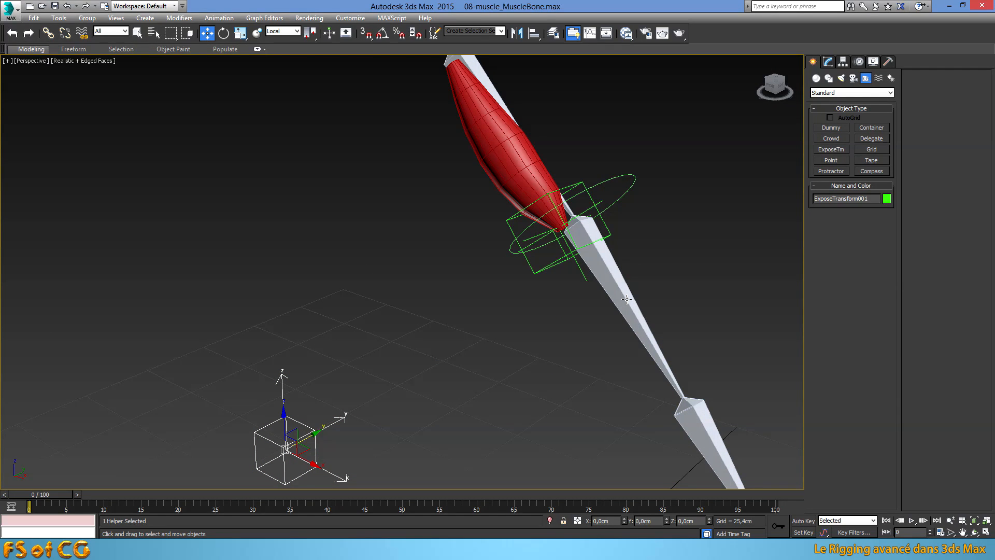
key(alt+a)
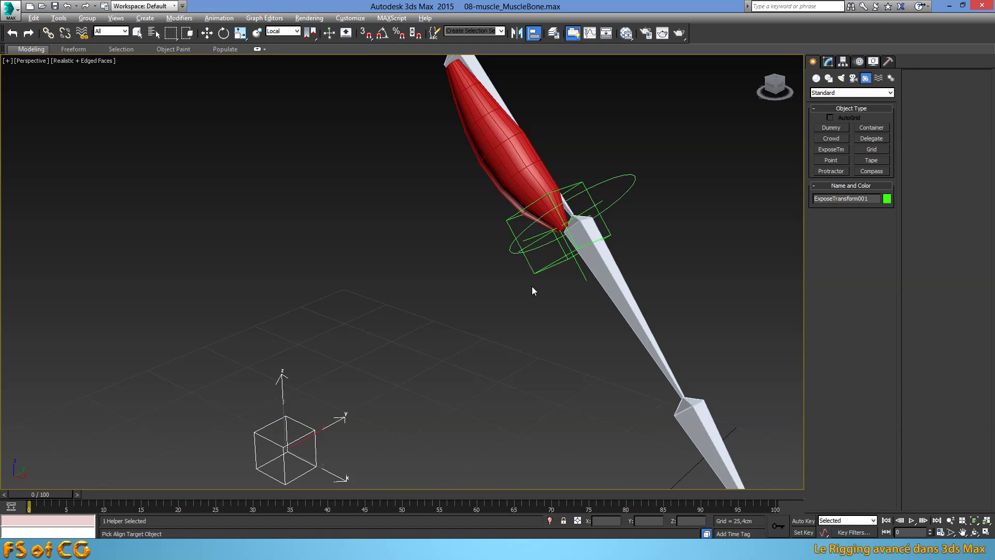
click(615, 278)
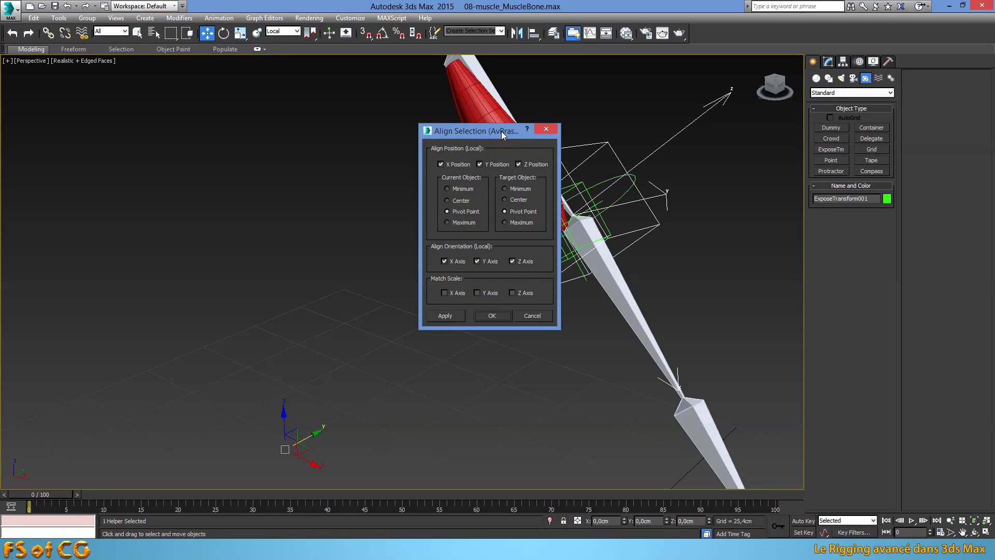
drag(501, 132, 395, 145)
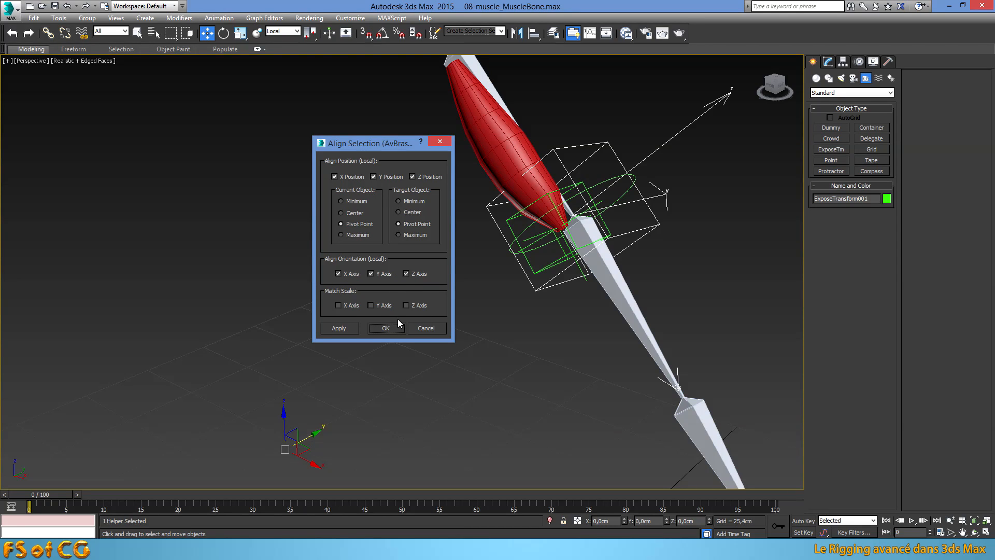
click(386, 329)
Step: Link the ExposeTransform001 helper to the AvBras_CTRL forearm bone as its parent and show the helper's parameters
alt+middle_drag(580, 276, 619, 191)
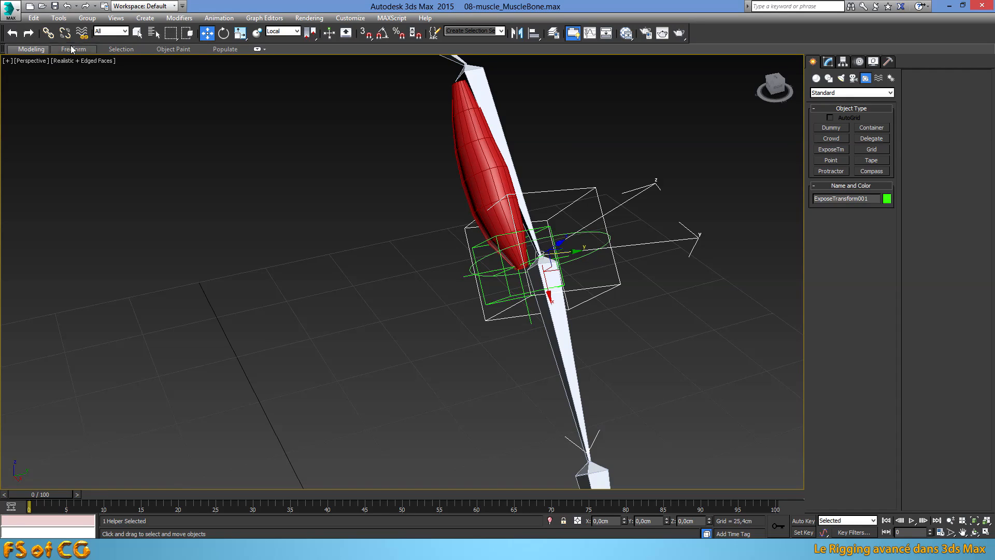
click(50, 31)
drag(594, 188, 573, 366)
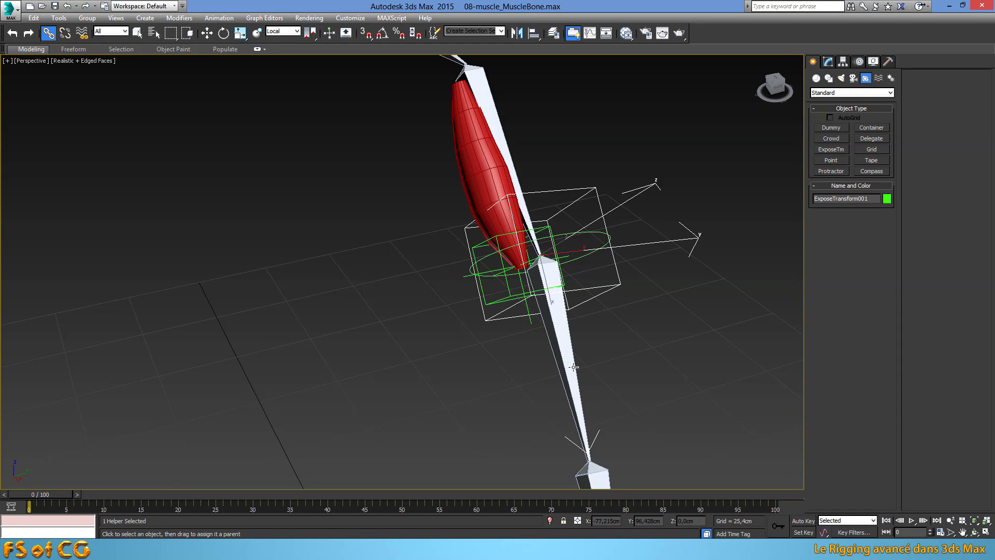
click(828, 61)
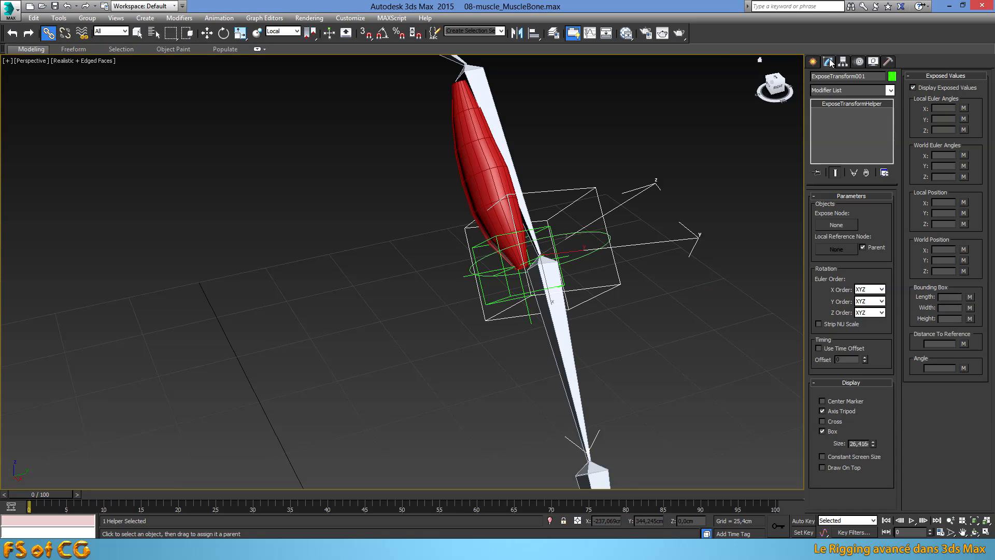
right_click(656, 177)
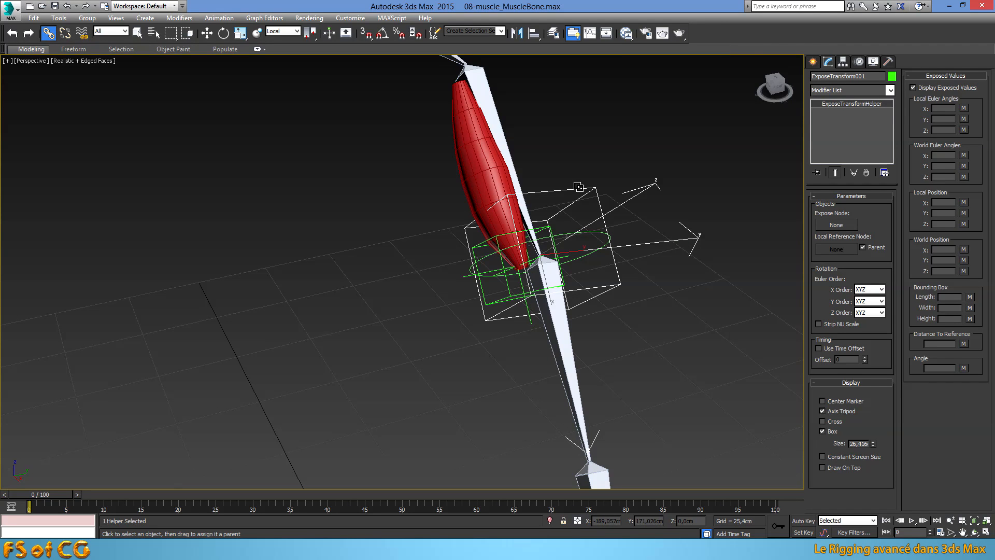
key(w)
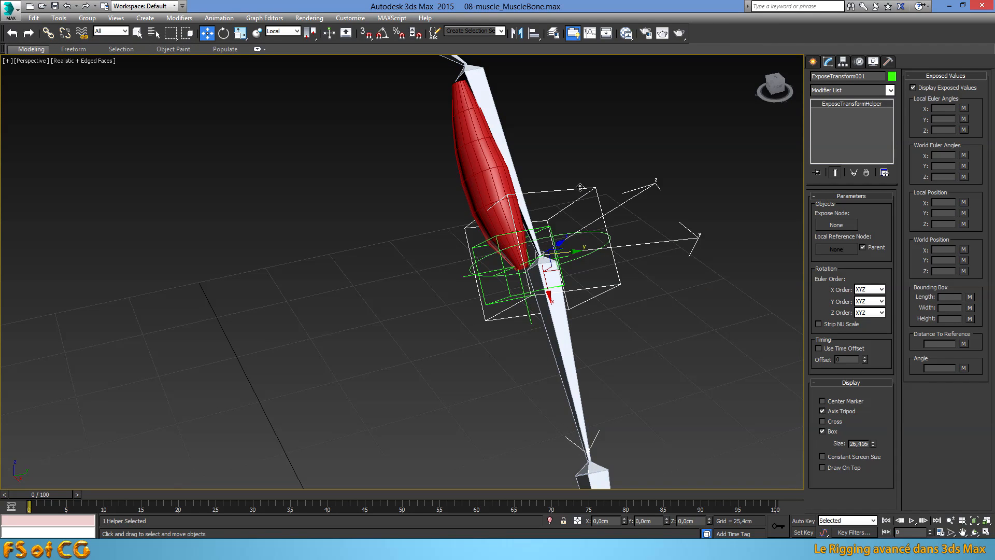
Step: Rotate the AvBras_CTRL bone about -41.9 degrees on local Z to test the expose helper's link, check its parent, and undo the rotation
click(559, 338)
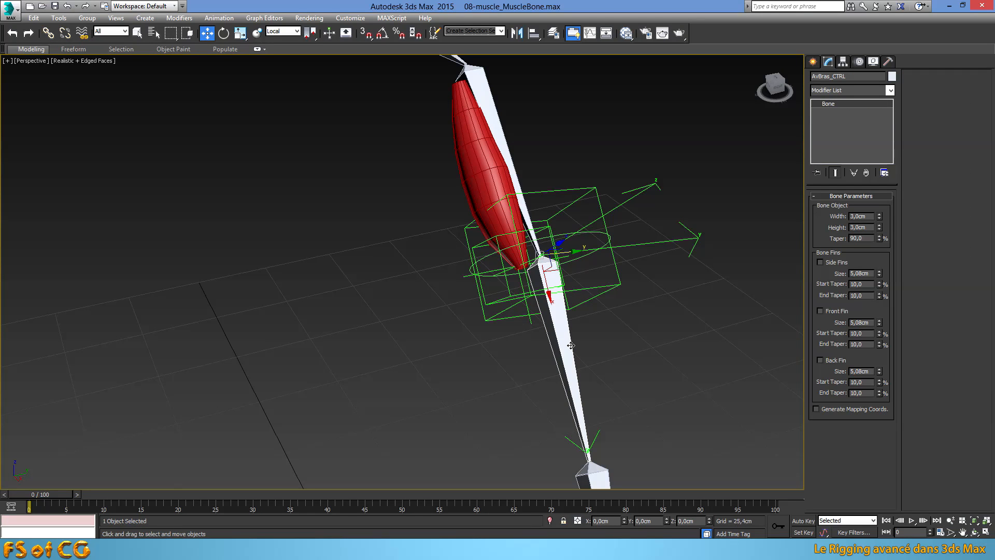
key(e)
drag(518, 276, 497, 234)
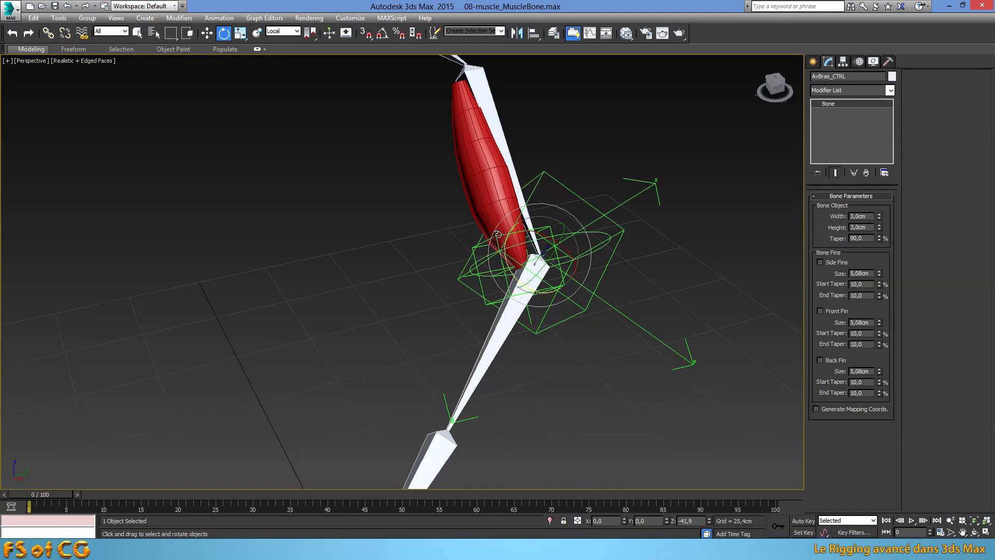
click(586, 202)
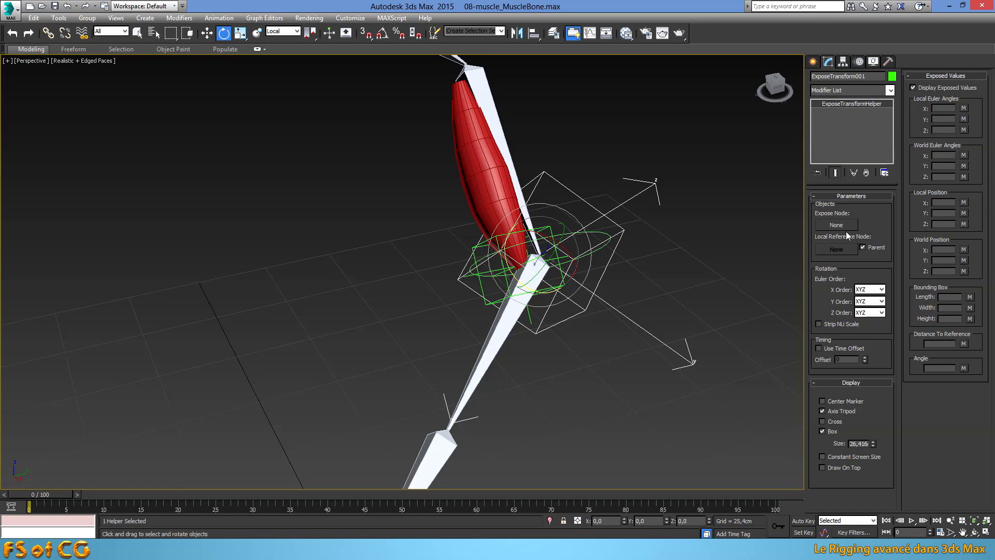
key(Page_Up)
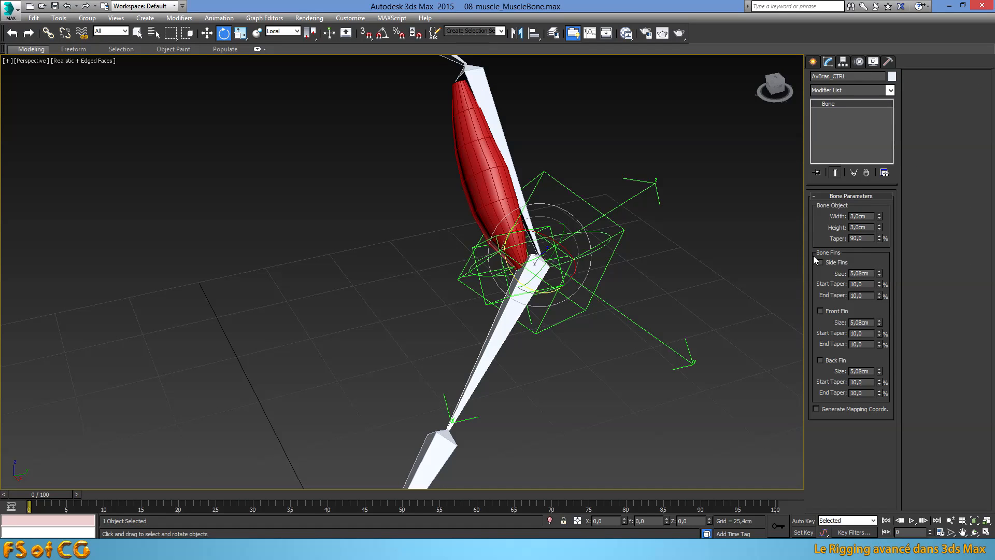
right_click(622, 372)
click(578, 390)
key(ctrl+z)
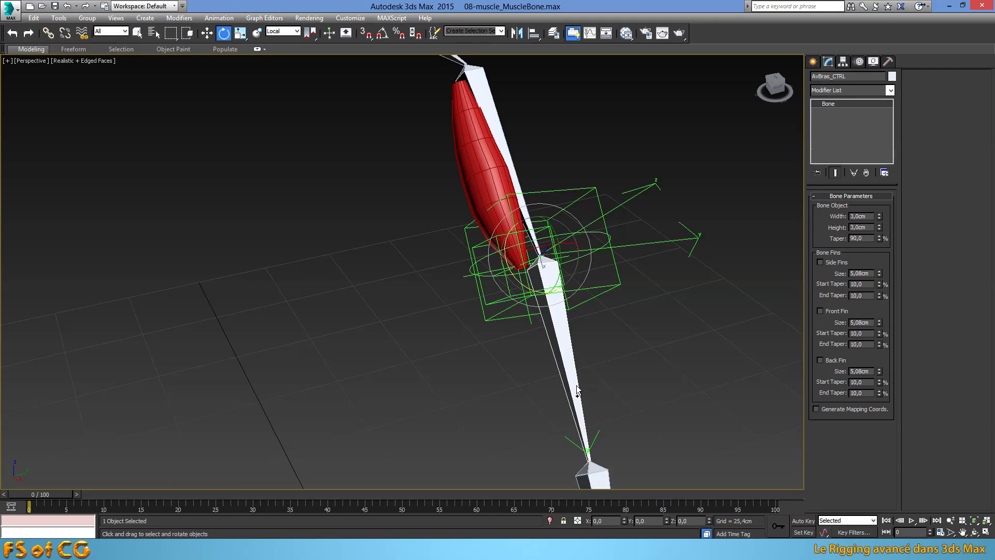
Step: Set AvBras_CTRL as the Expose Node of the ExposeTransform001 helper
key(Page_Down)
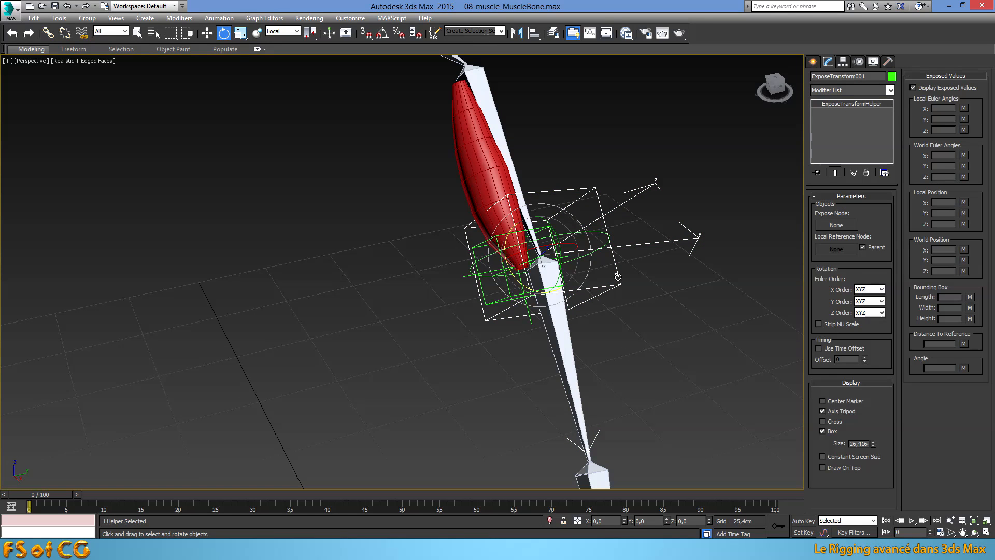
click(836, 225)
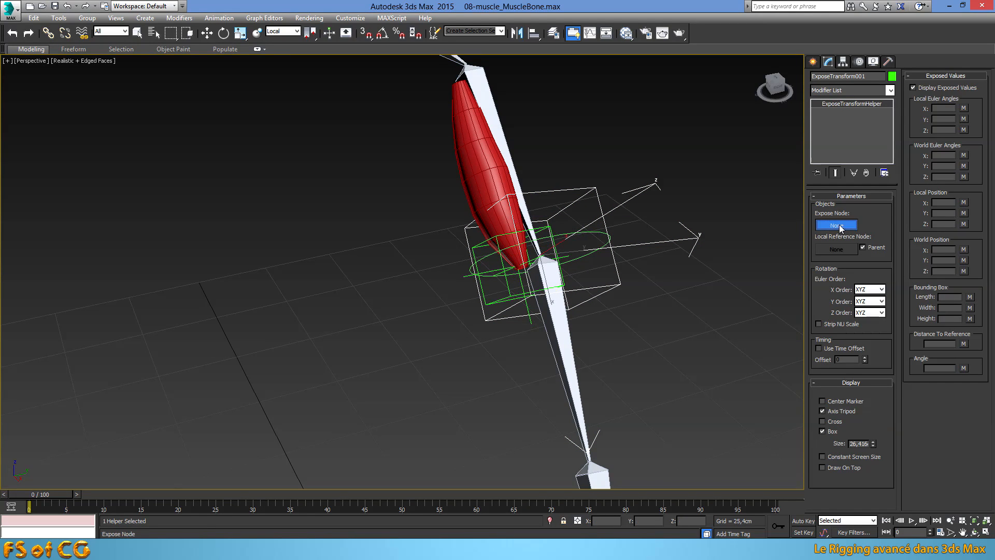
click(563, 344)
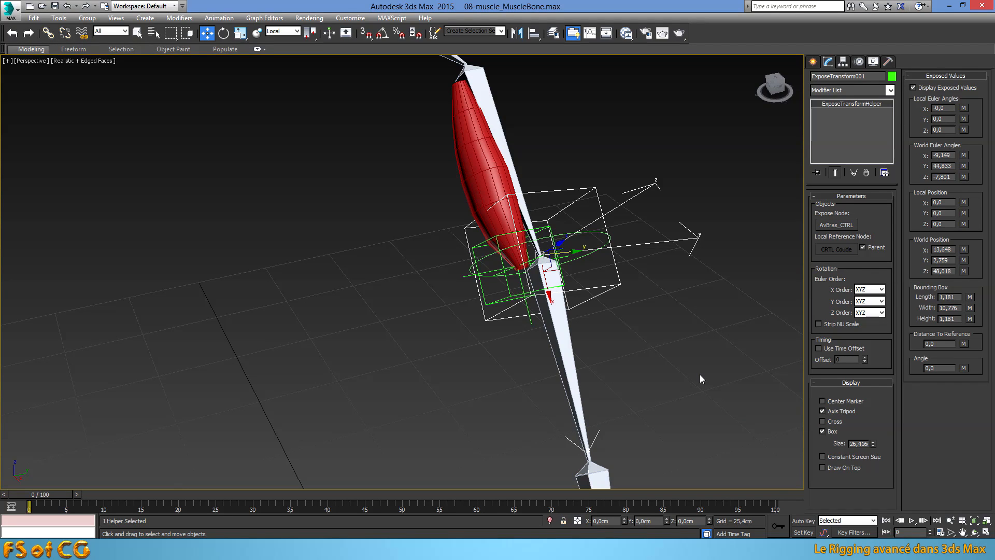
Step: Test-rotate the expose helper and the AvBras_CTRL forearm bone about -50 degrees on local Z, check the exposed values, and undo the rotation
key(e)
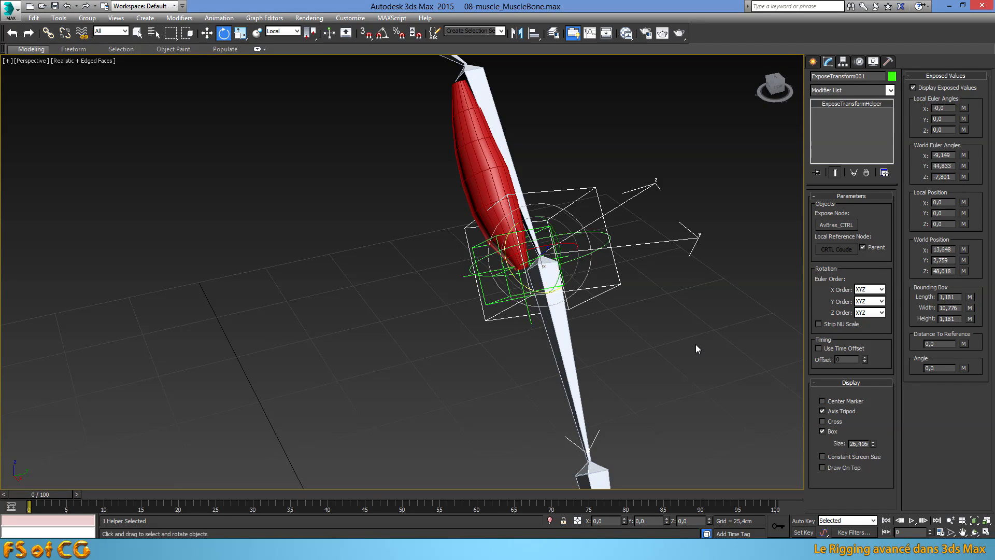
drag(512, 274, 500, 249)
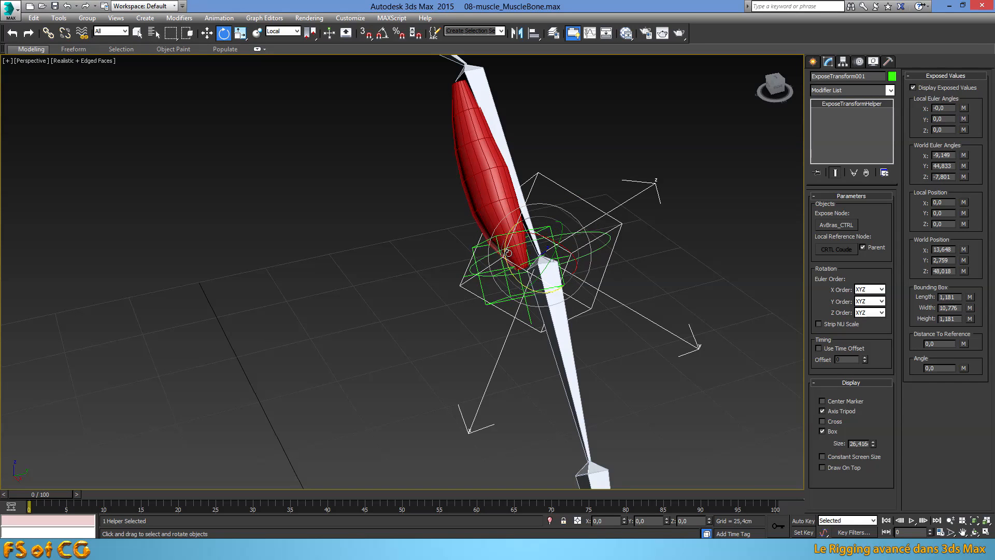
click(552, 358)
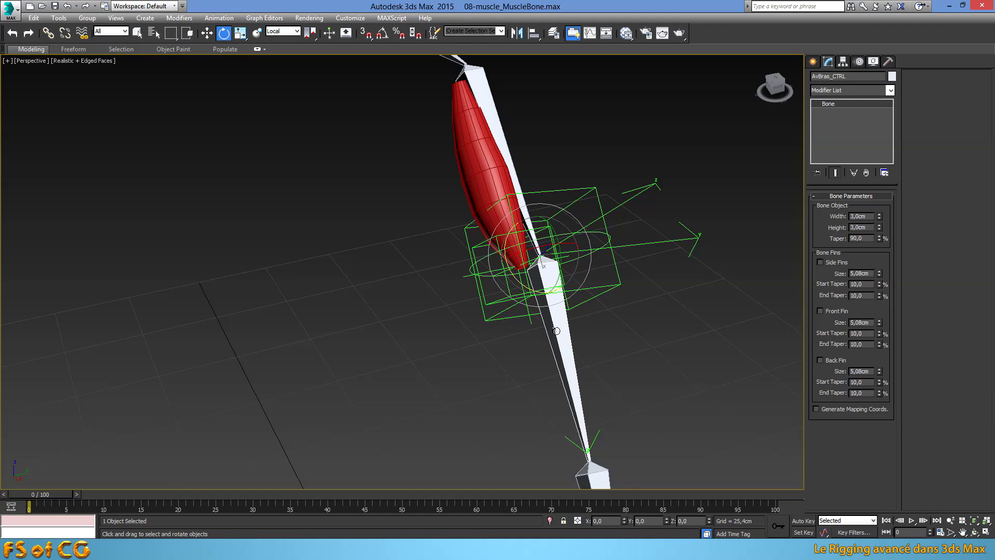
drag(515, 275, 544, 204)
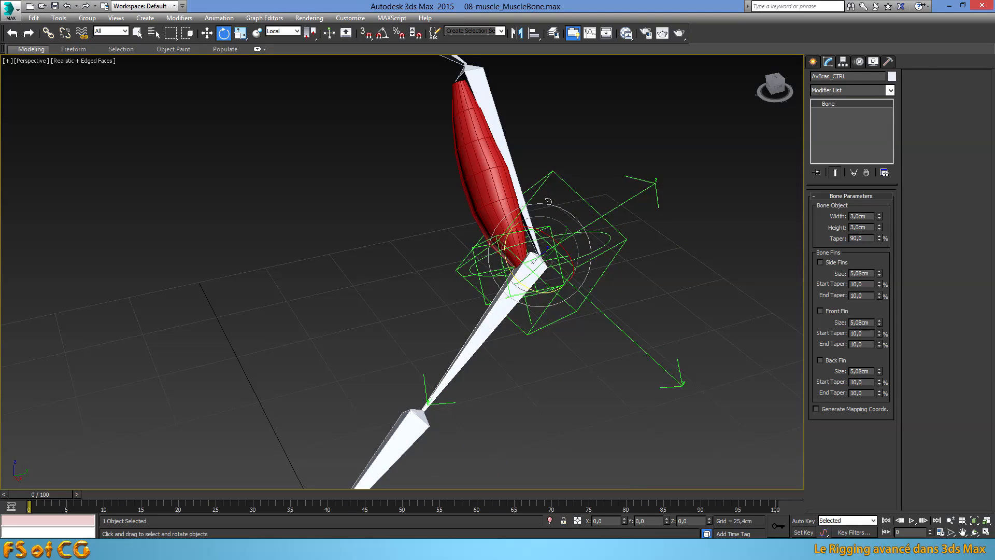
click(576, 192)
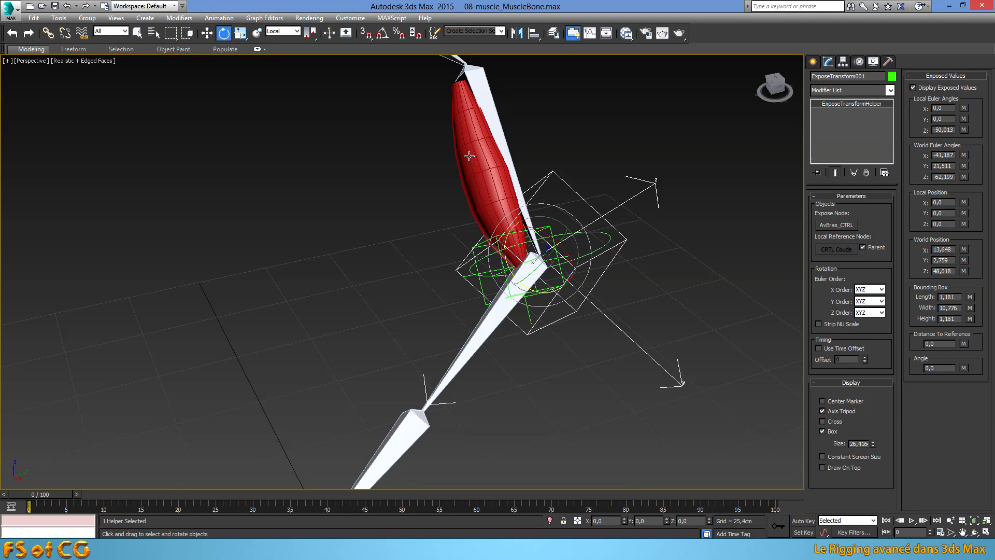
click(479, 283)
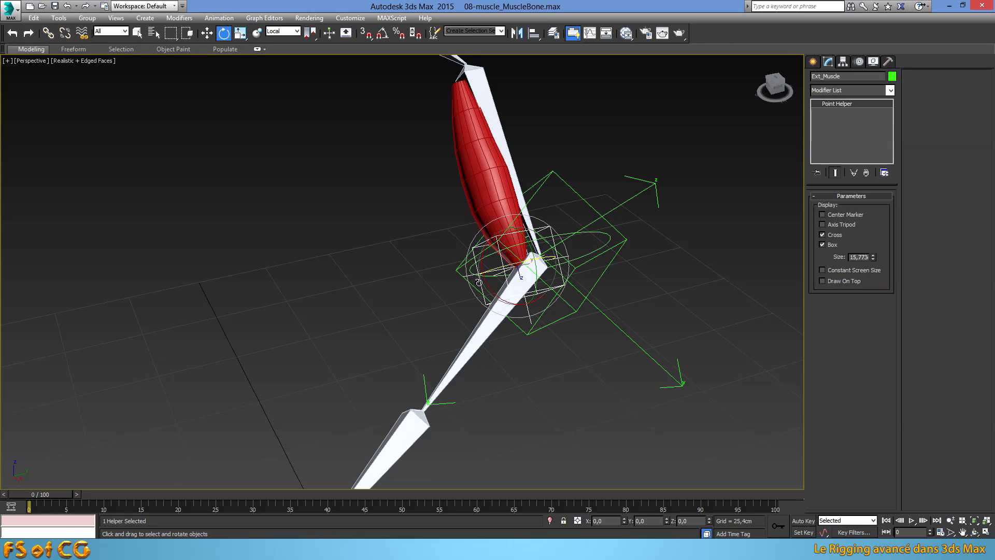
key(ctrl+z)
key(ctrl+z)
key(ctrl+z)
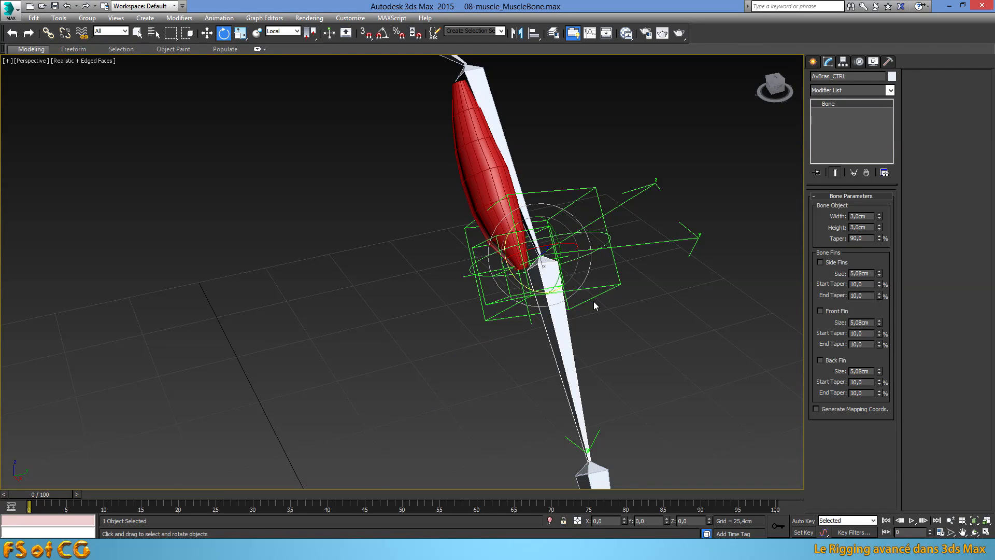
Step: Start parameter wiring from the Local Euler Z of the ExposeTransform001 helper, picking Ext_Muscle as the target object
click(619, 285)
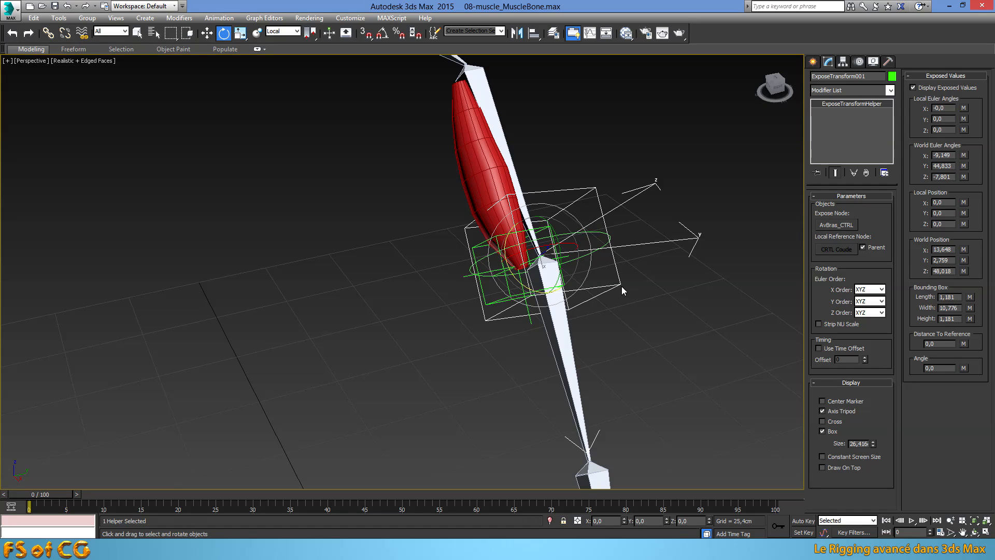
right_click(616, 284)
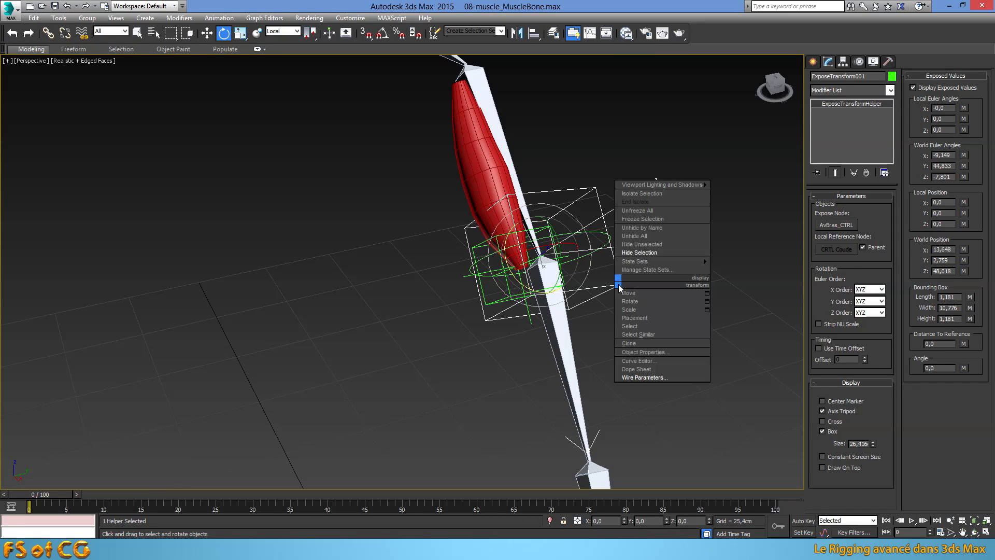
click(643, 378)
mouse_move(534, 264)
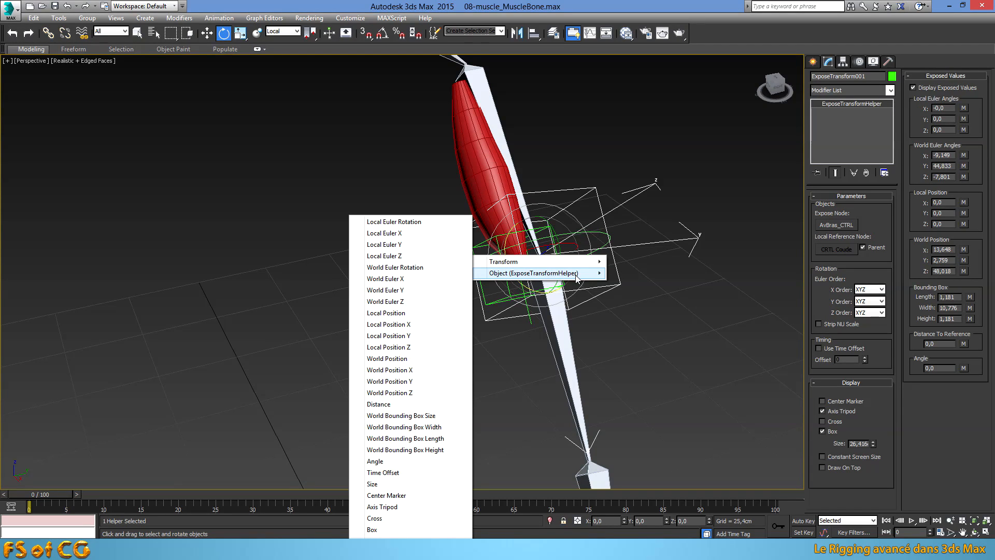
click(404, 256)
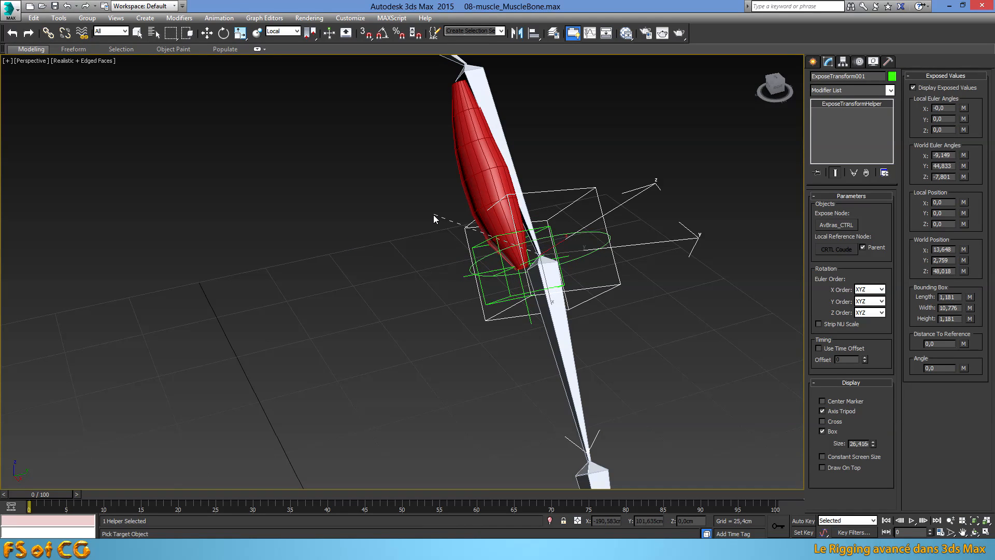
click(486, 301)
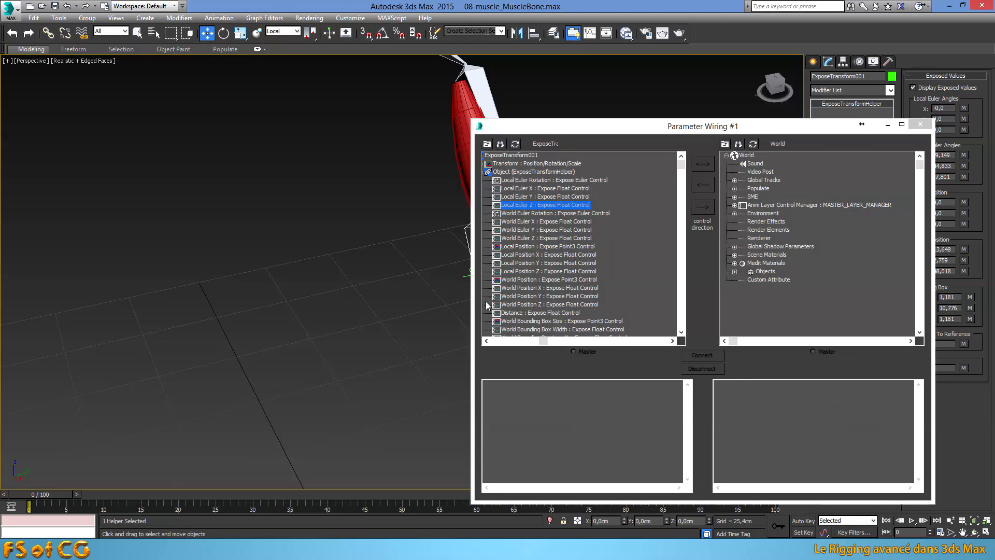
drag(610, 131, 147, 86)
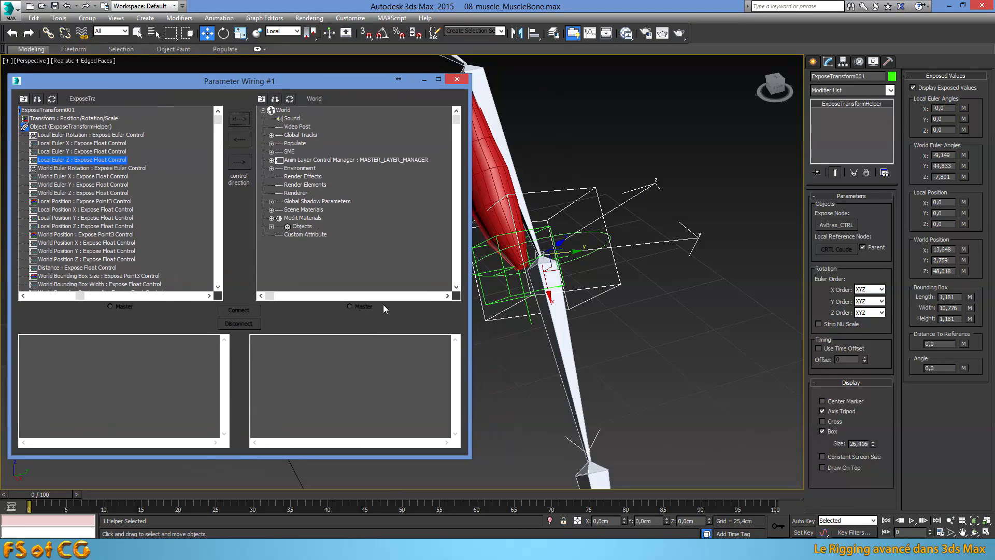
Step: Select the Ext_Muscle helper and expand its position tracks down to Zero Pos XYZ as the wiring target
right_click(514, 360)
click(494, 301)
click(494, 299)
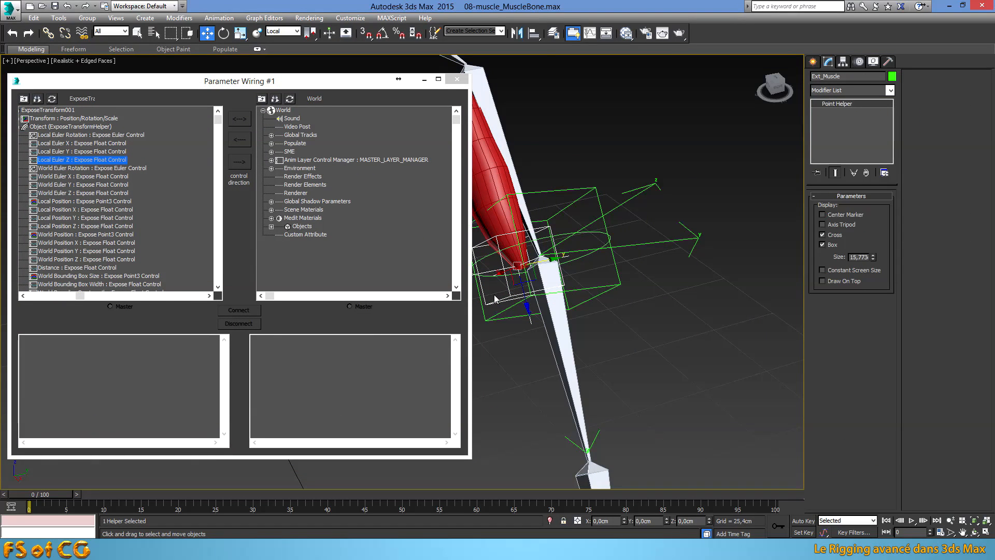
click(291, 99)
click(271, 119)
click(280, 127)
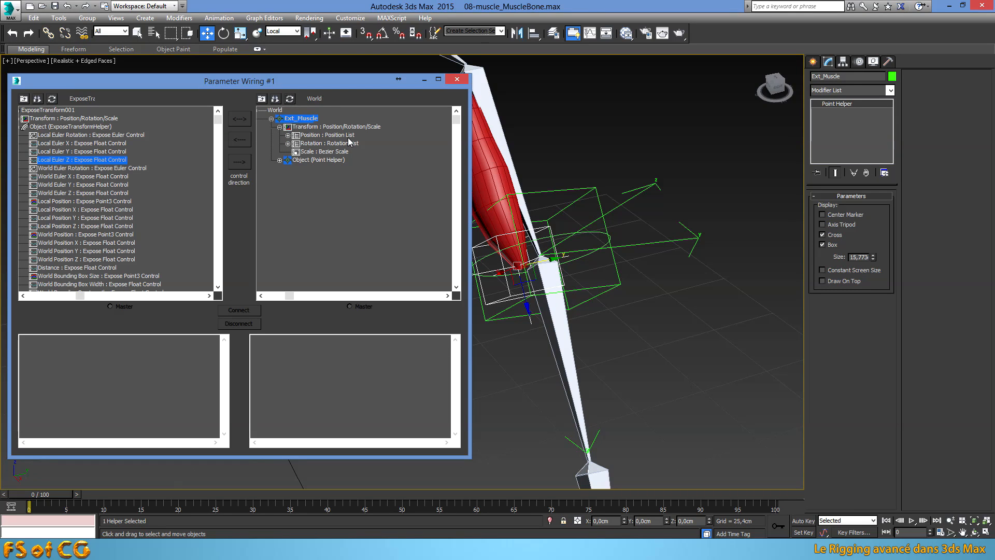
click(288, 135)
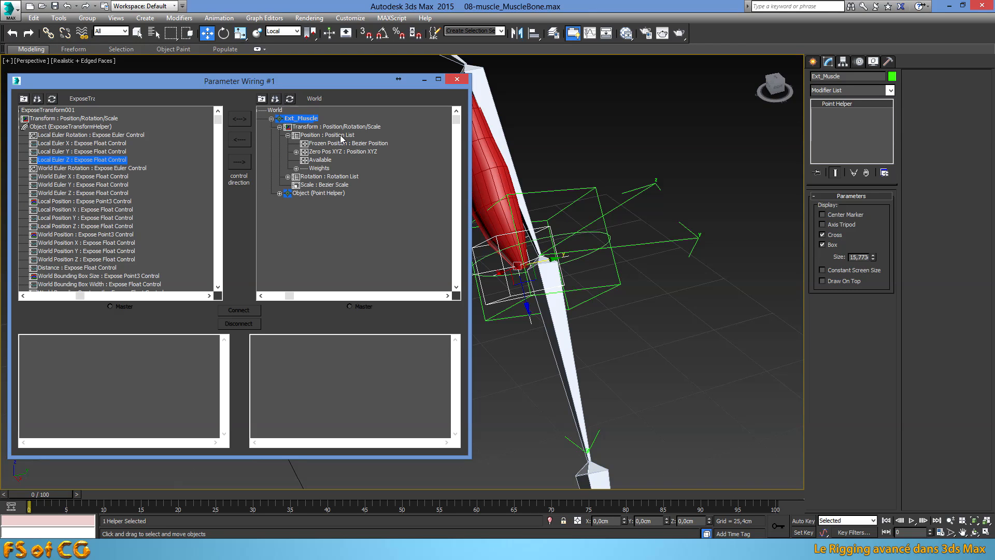
click(296, 152)
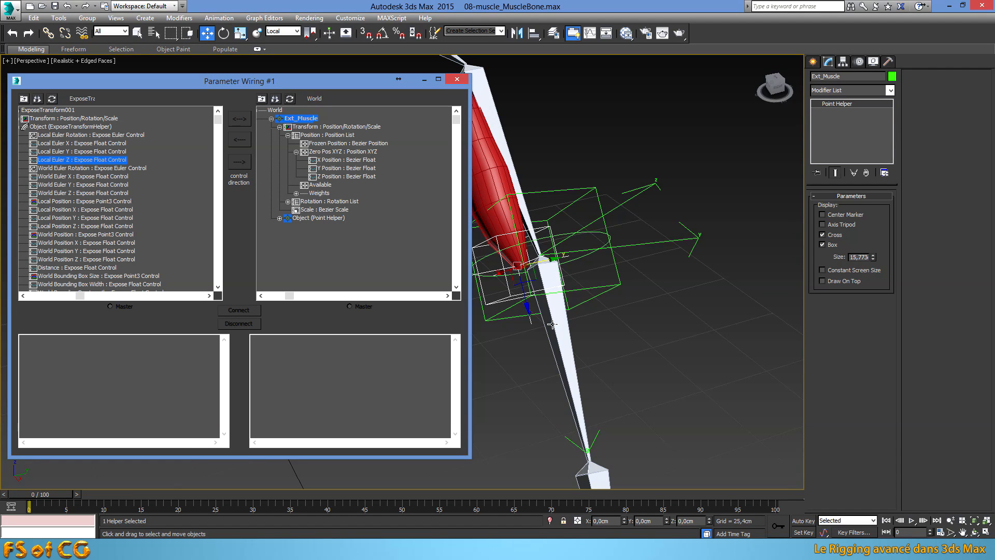
Step: Wire Local Euler Z one-way to the Z Position of Ext_Muscle's Zero Pos XYZ controller
click(342, 178)
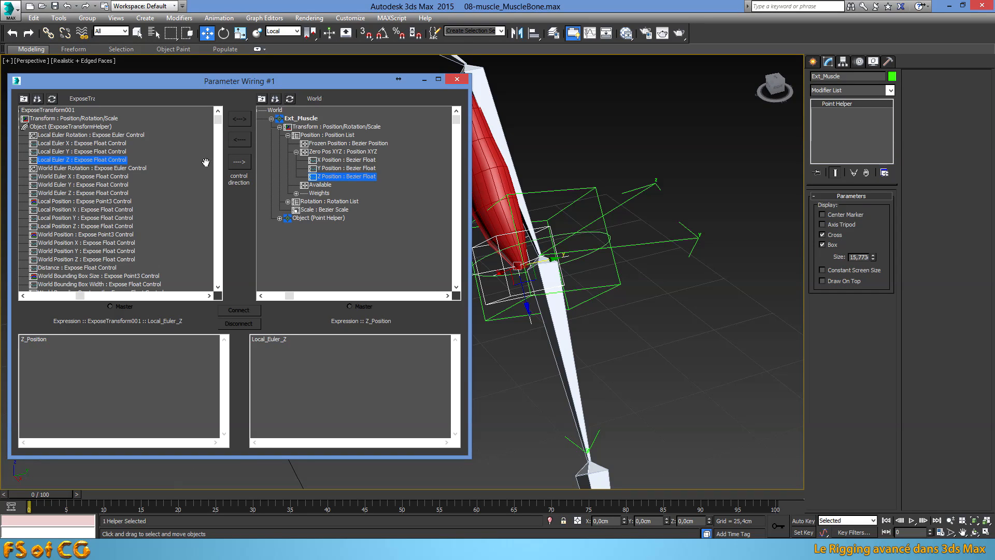
click(239, 164)
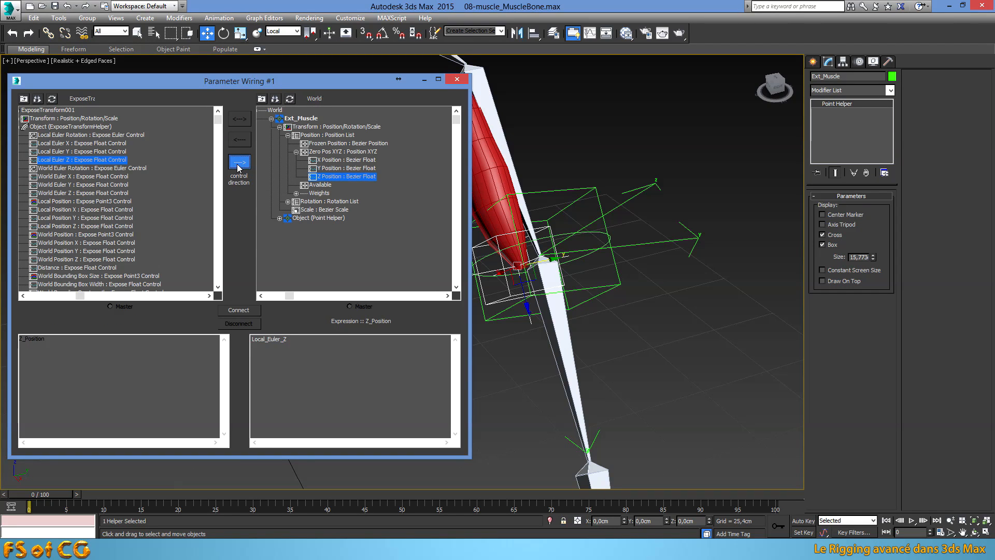
click(247, 310)
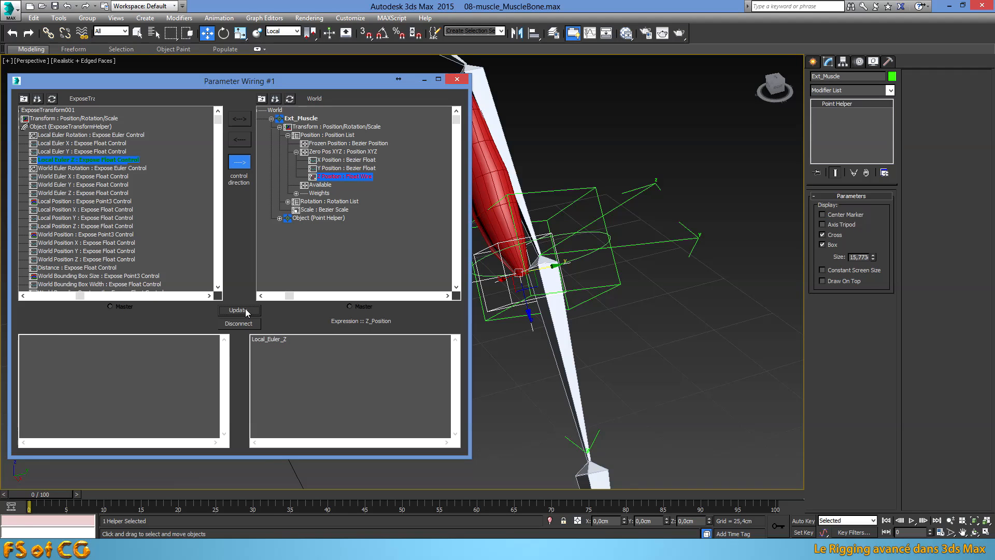
Step: Rotate the CRTL Coude elbow control slightly to test the wiring, and check the expose helper's values
click(568, 335)
click(599, 238)
drag(412, 101, 329, 125)
key(e)
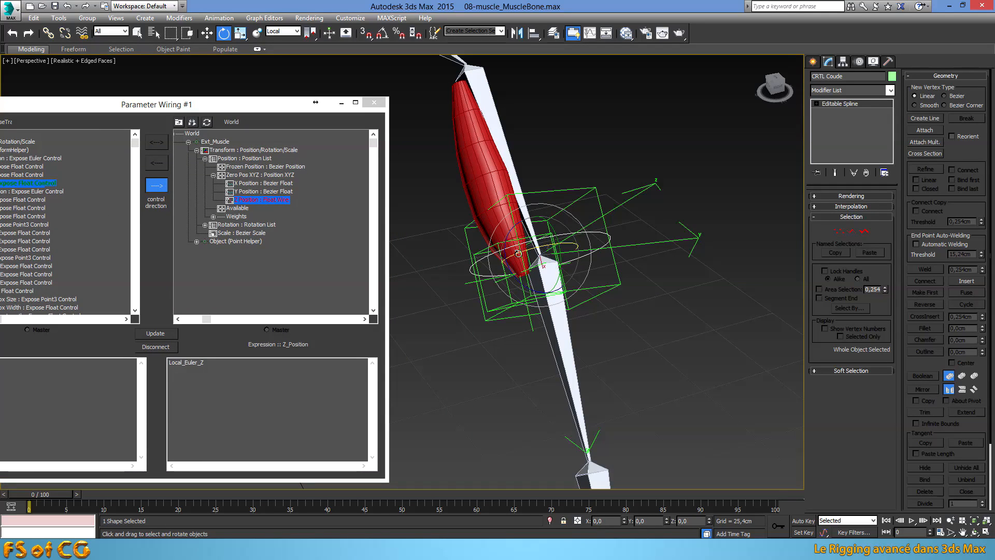
drag(513, 269, 537, 249)
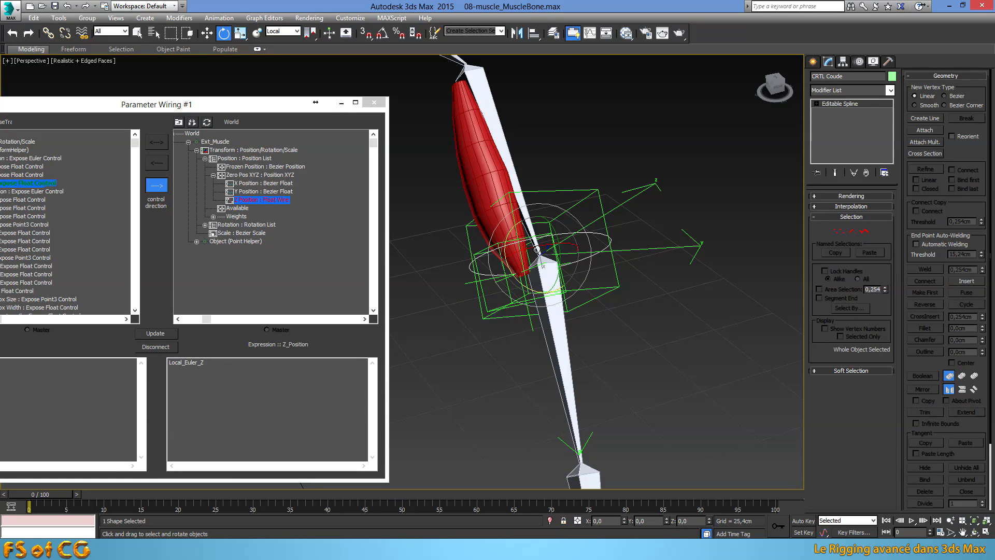
click(574, 189)
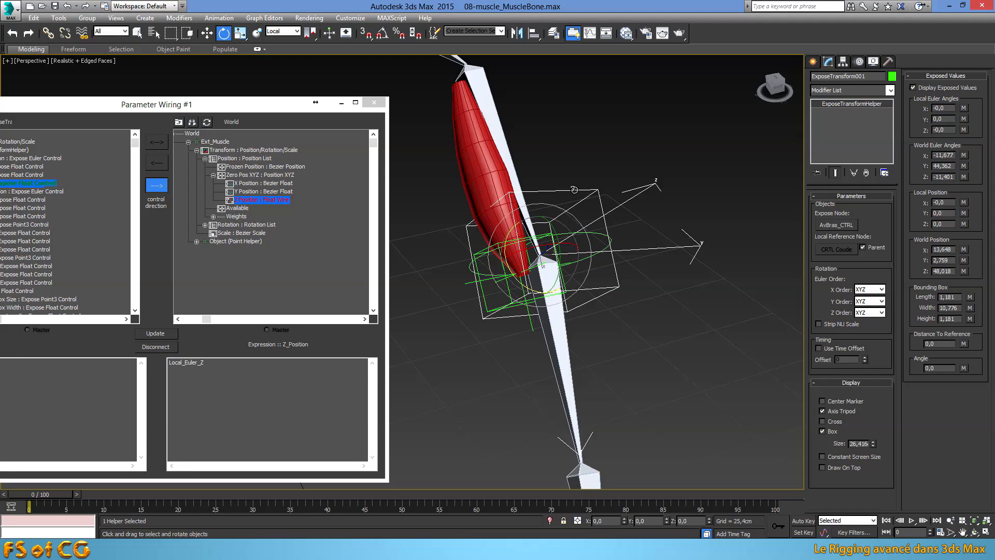
Step: Rotate the CRTL Coude control again to test the muscle's response, and undo that rotation
click(584, 260)
drag(510, 272, 568, 279)
key(ctrl+z)
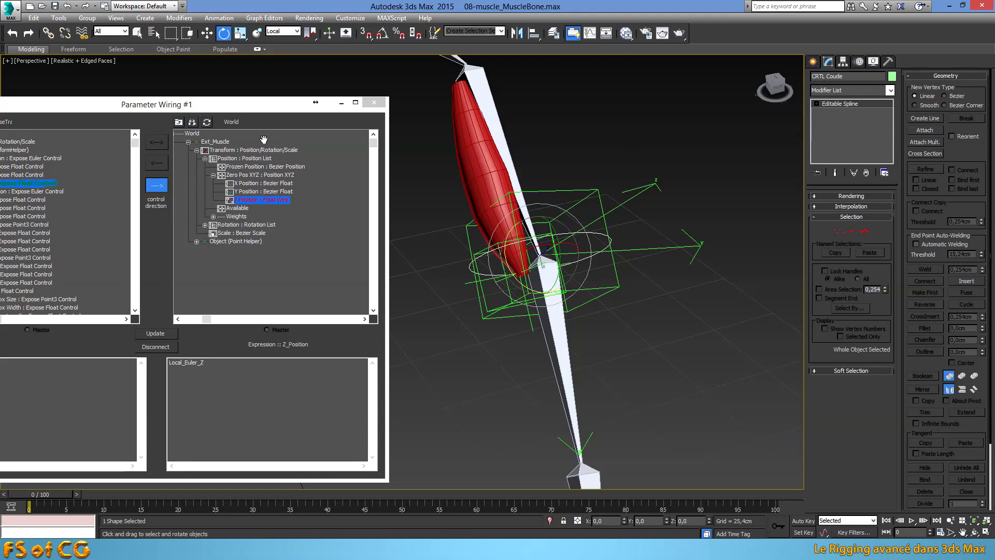
Step: Create a Point helper in the empty space beside the forearm bone
drag(233, 104, 263, 85)
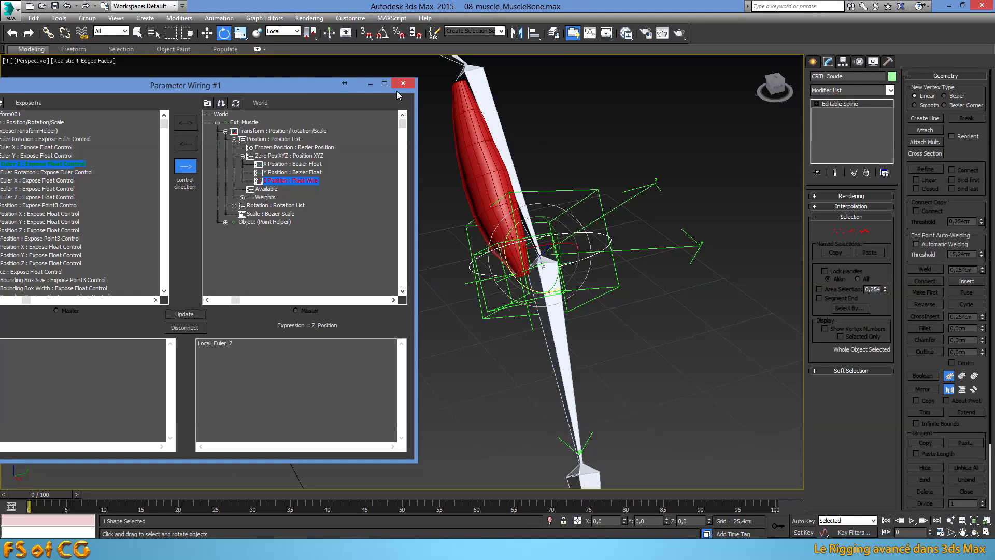
drag(306, 83, 154, 81)
scroll(564, 318, up, 4)
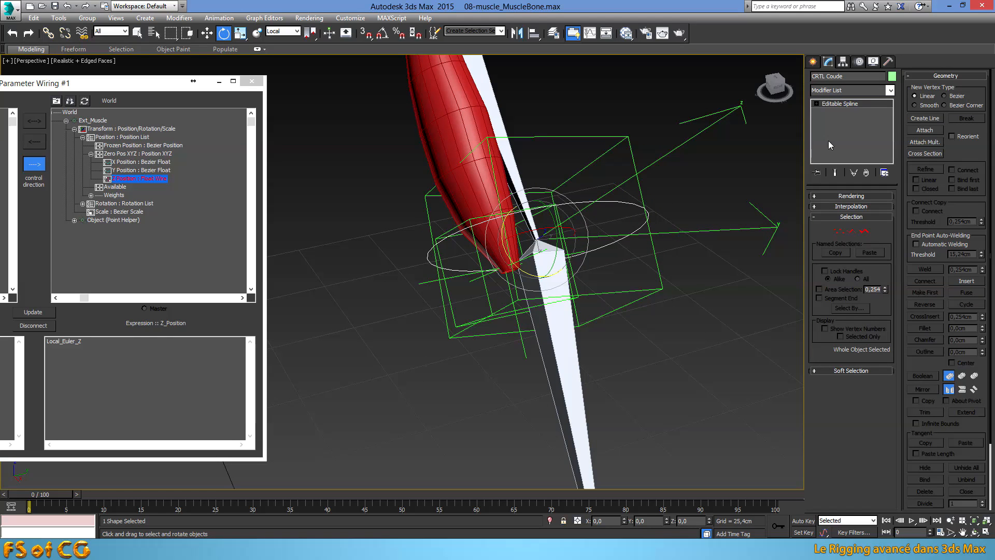
click(813, 61)
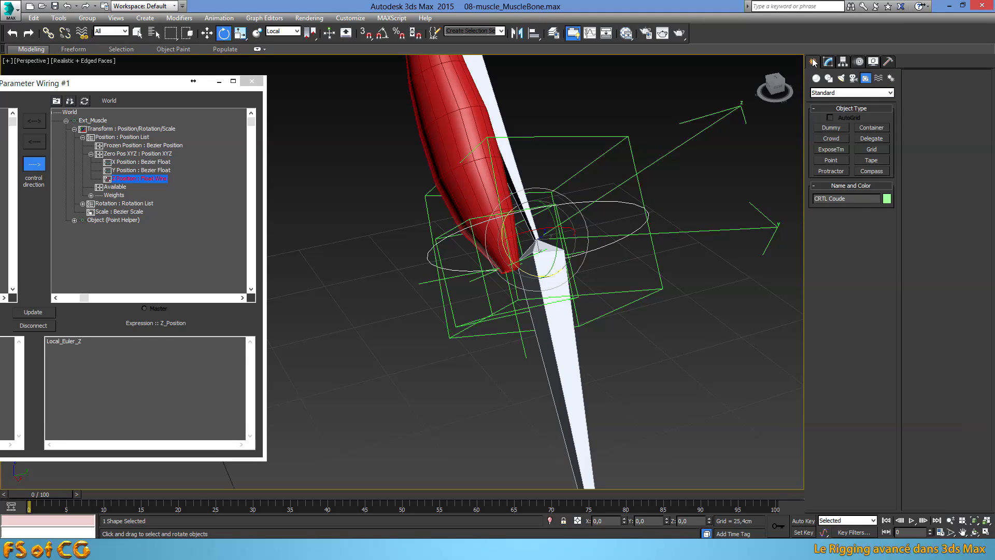
click(830, 160)
click(672, 354)
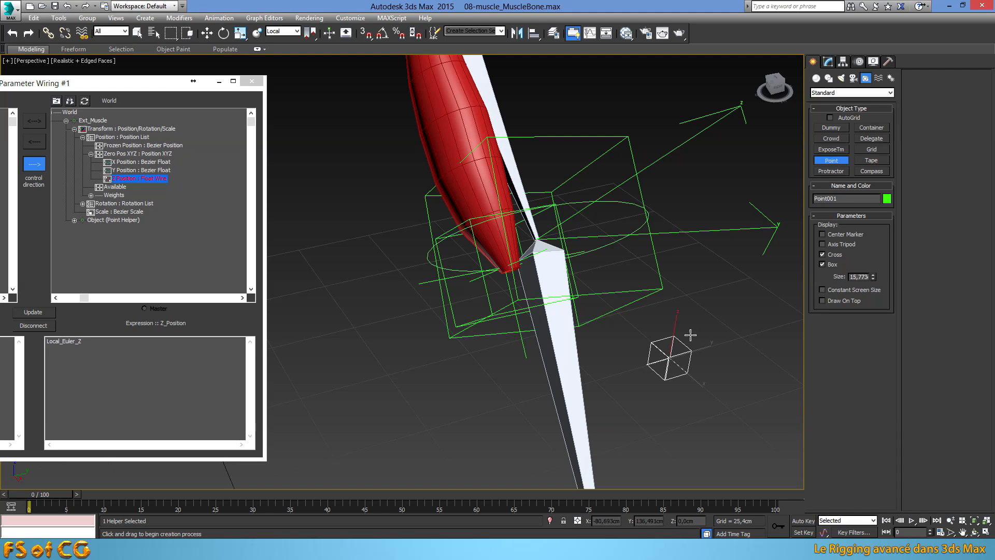
Step: Align the new Point helper to AvBras_CTRL, pivot to pivot in X, Y and Z position and with all three orientation axes
key(e)
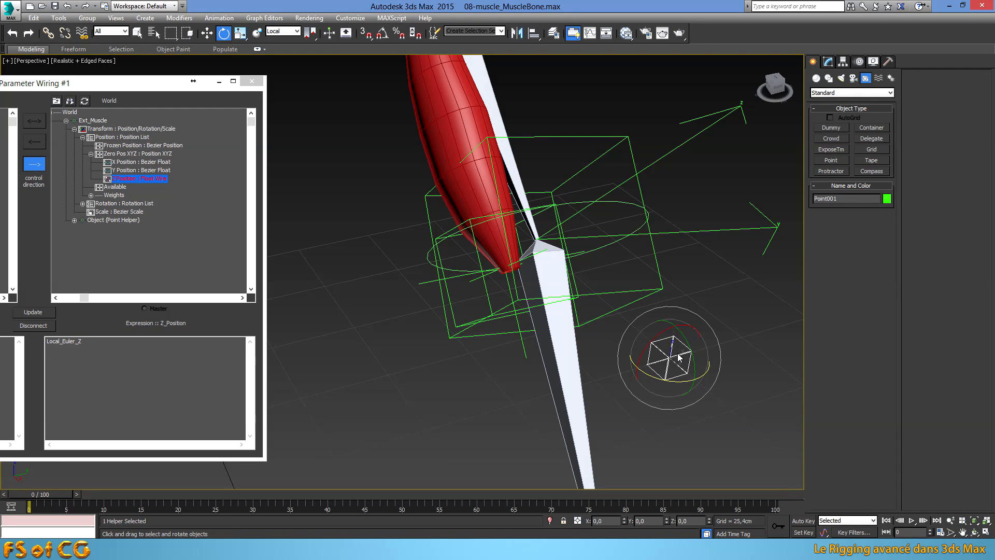
key(w)
key(alt+a)
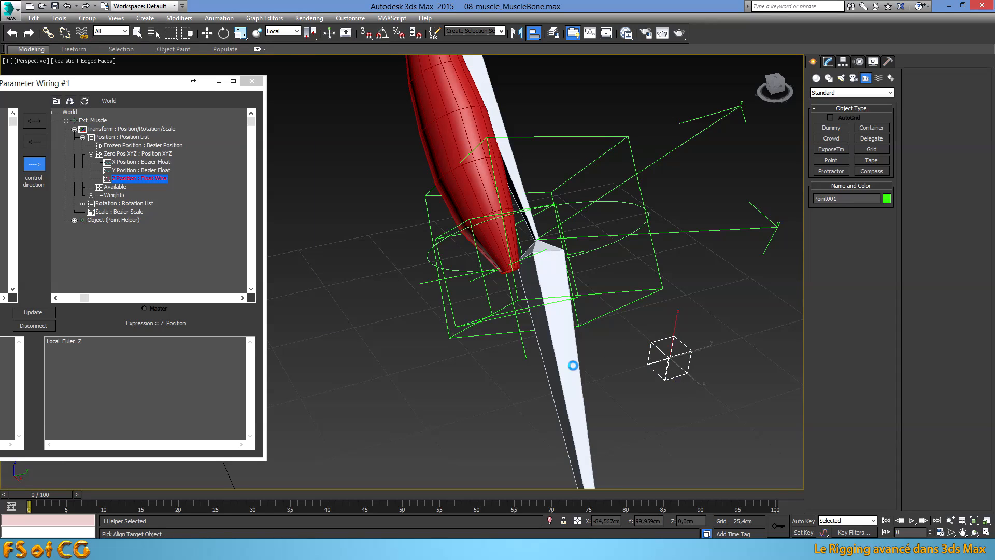
click(574, 370)
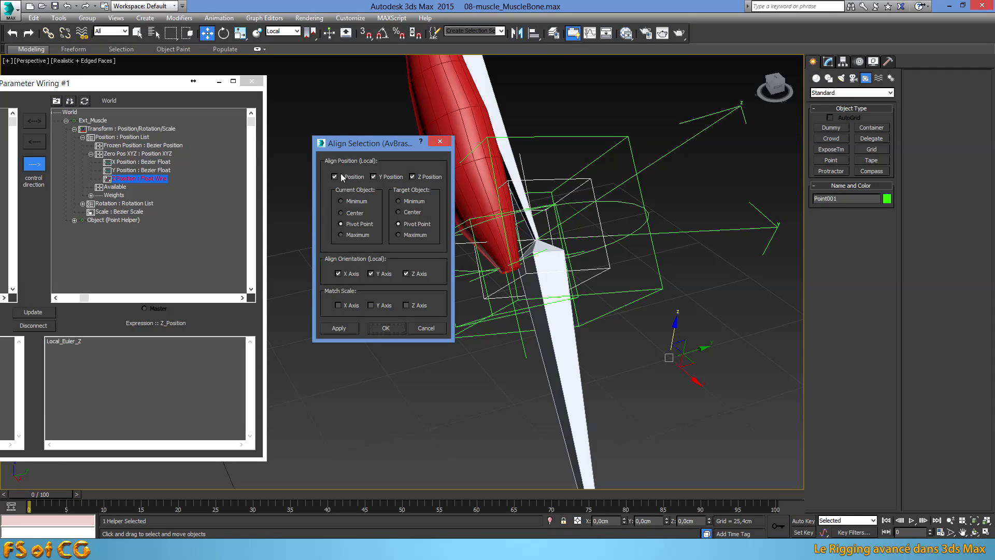
click(388, 328)
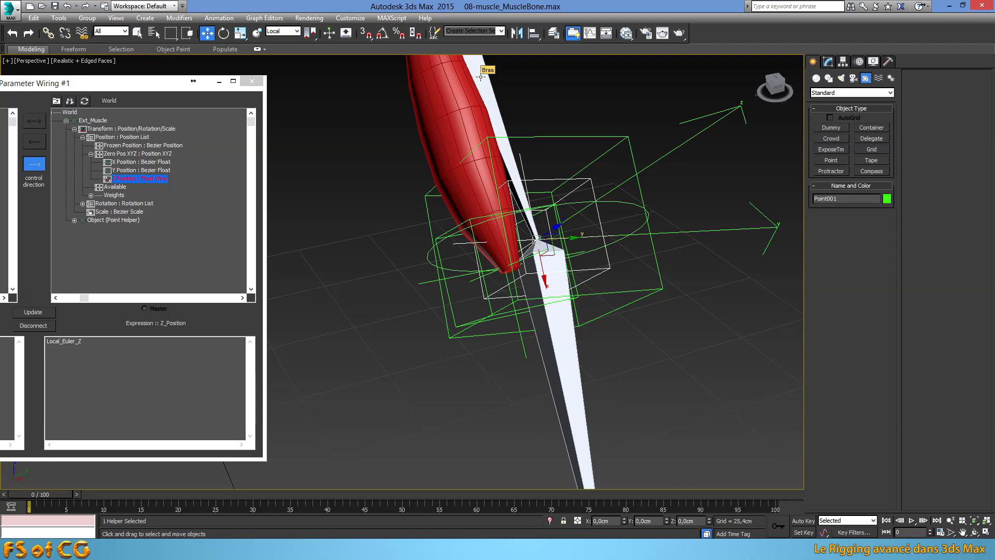
Step: Link the new Point helper to the Bras upper-arm bone as its parent
click(49, 33)
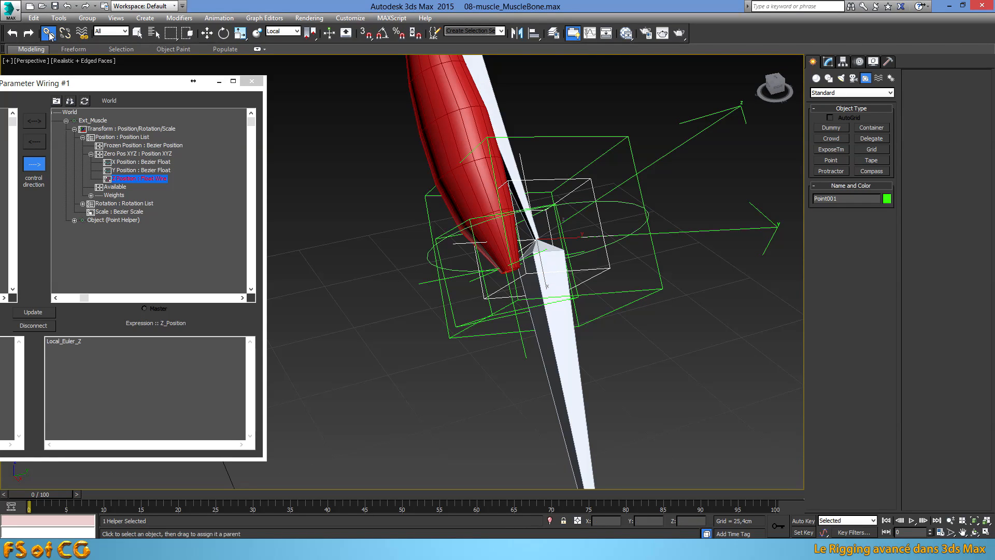
click(542, 179)
click(546, 179)
drag(549, 180, 492, 98)
Step: Rename the new Point helper at the elbow as Aide_TransformHelper
click(550, 137)
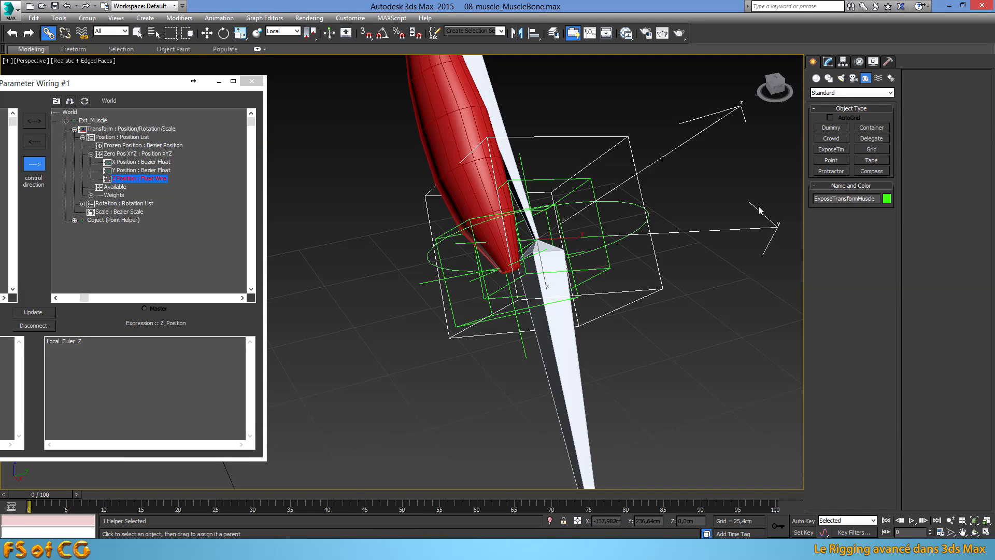
click(584, 180)
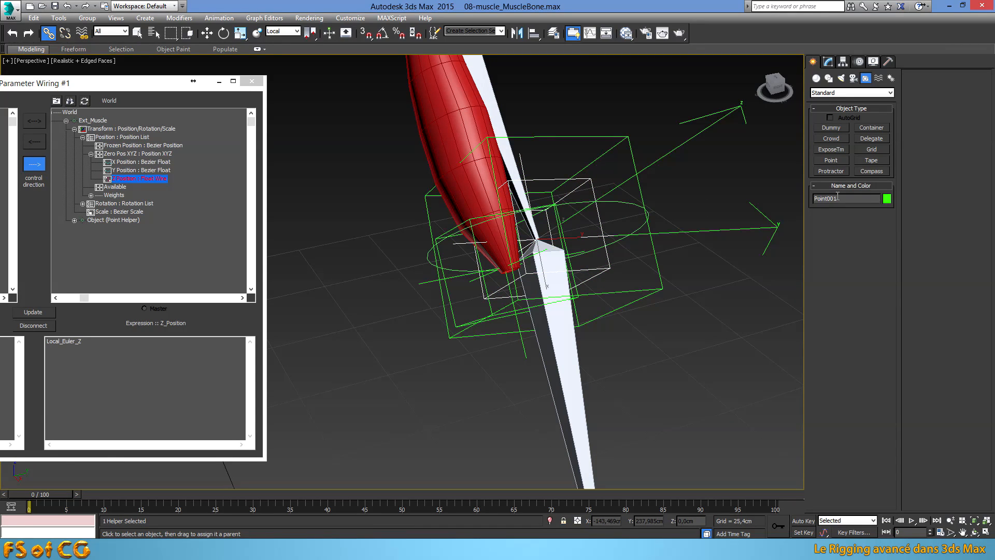
drag(838, 197, 805, 197)
text(Aide_TransformHelper)
Step: Set Aide_TransformHelper as the local reference node of the ExposeTransformMuscle helper, replacing CRTL Coude
click(614, 146)
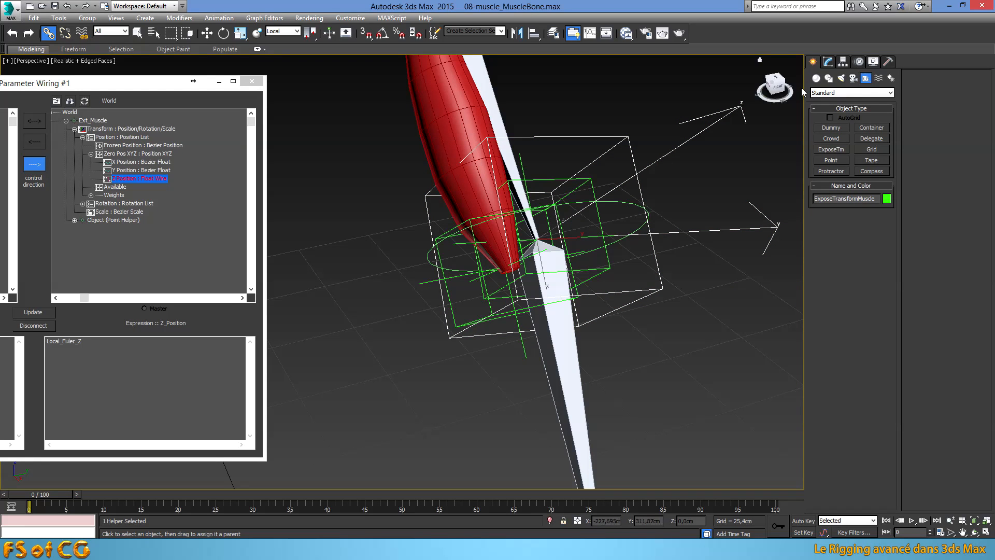
click(829, 62)
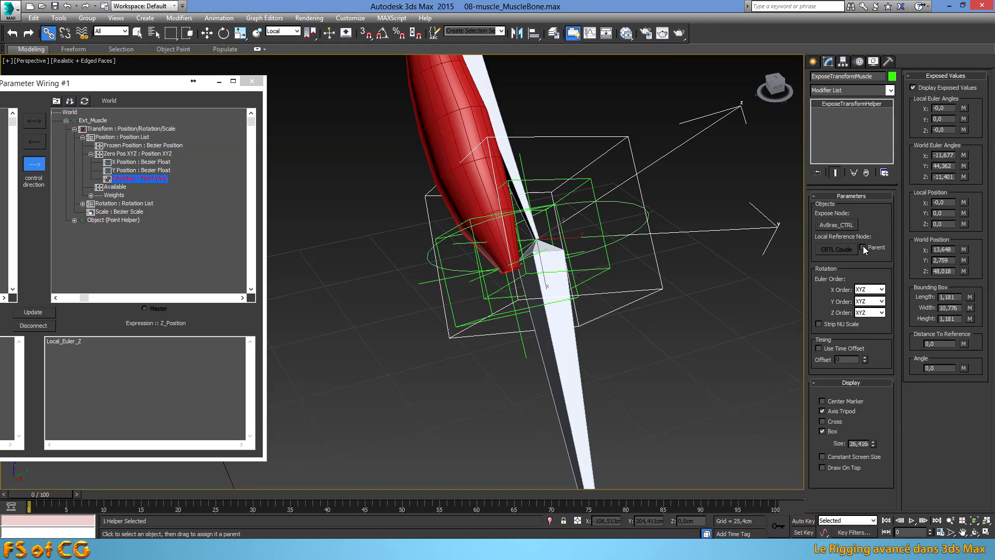
click(832, 253)
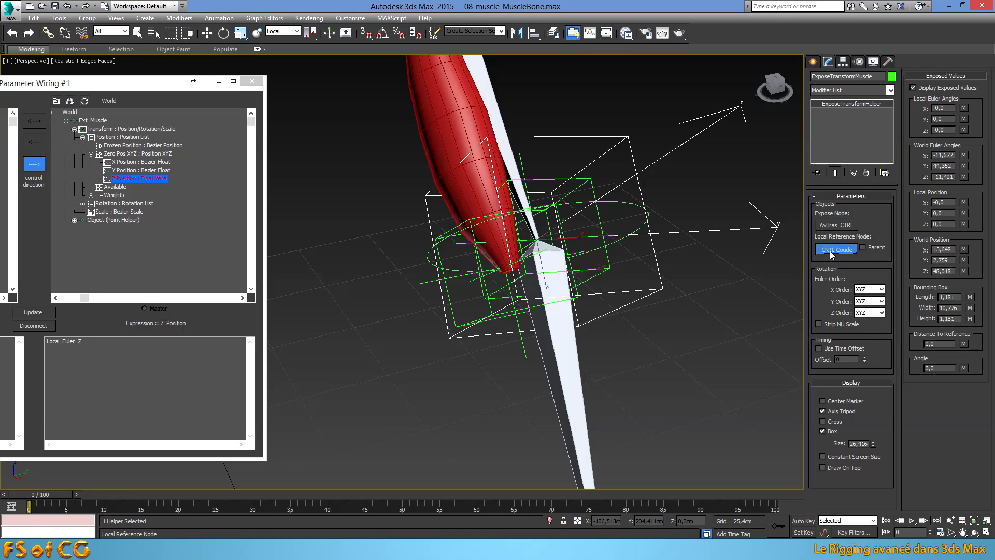
click(593, 182)
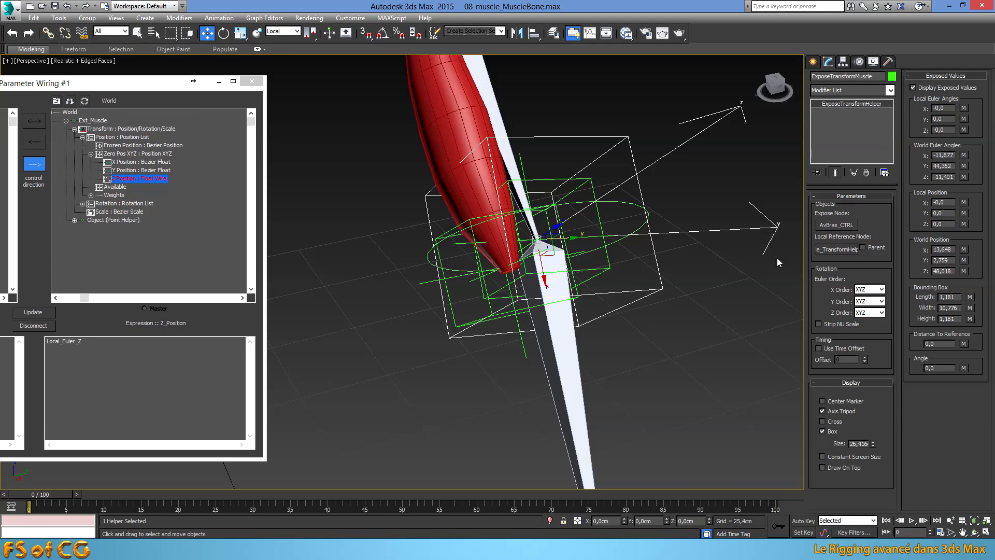
Step: Rotate the CRTL Coude control to bend the forearm, and close the Parameter Wiring window
click(634, 205)
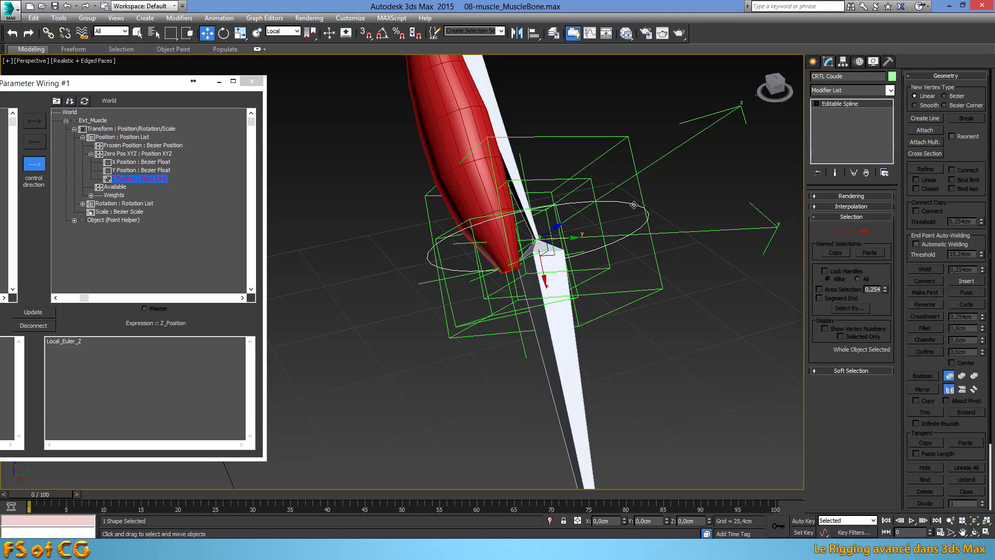
key(e)
drag(521, 269, 483, 167)
drag(169, 90, 404, 90)
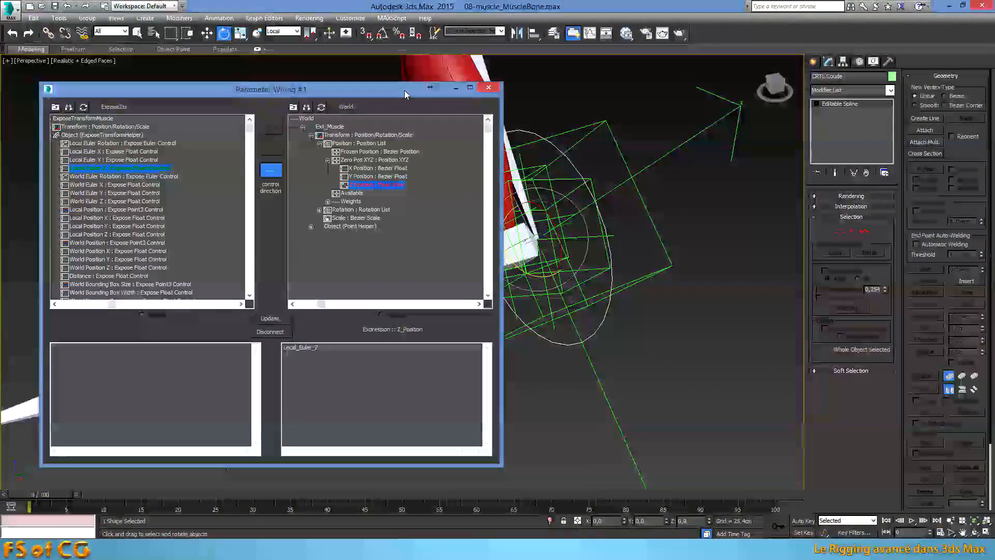
click(489, 87)
Step: Rotate the CRTL Coude control further to check the muscle's contraction, and undo both test rotations
scroll(479, 243, down, 3)
middle_drag(478, 244, 478, 295)
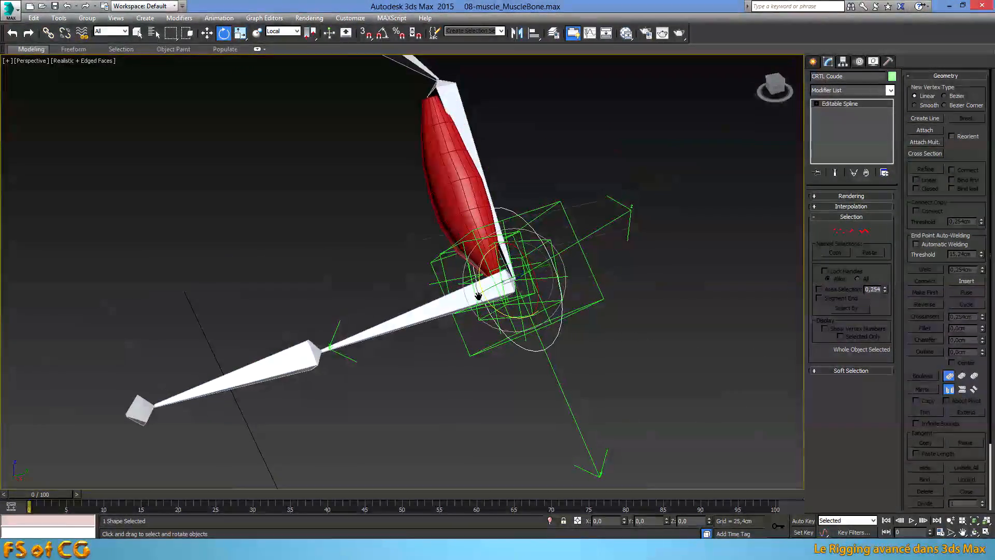
alt+middle_drag(489, 336, 502, 328)
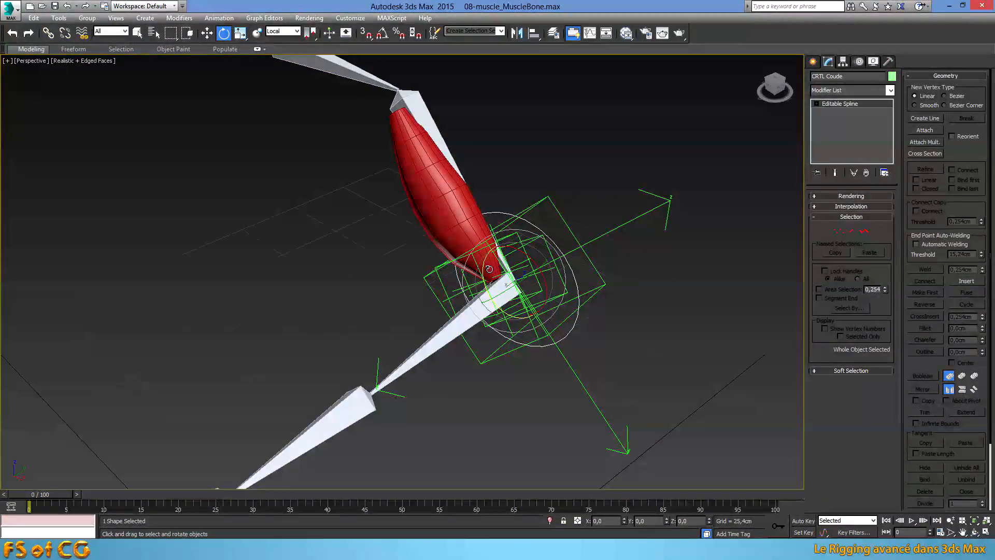
drag(502, 328, 440, 230)
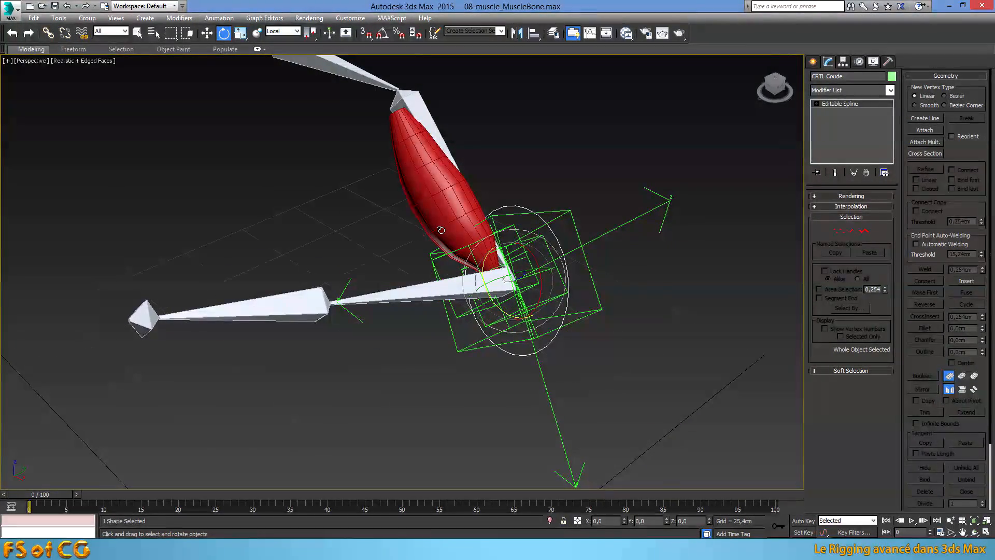
key(ctrl+z)
key(ctrl+z)
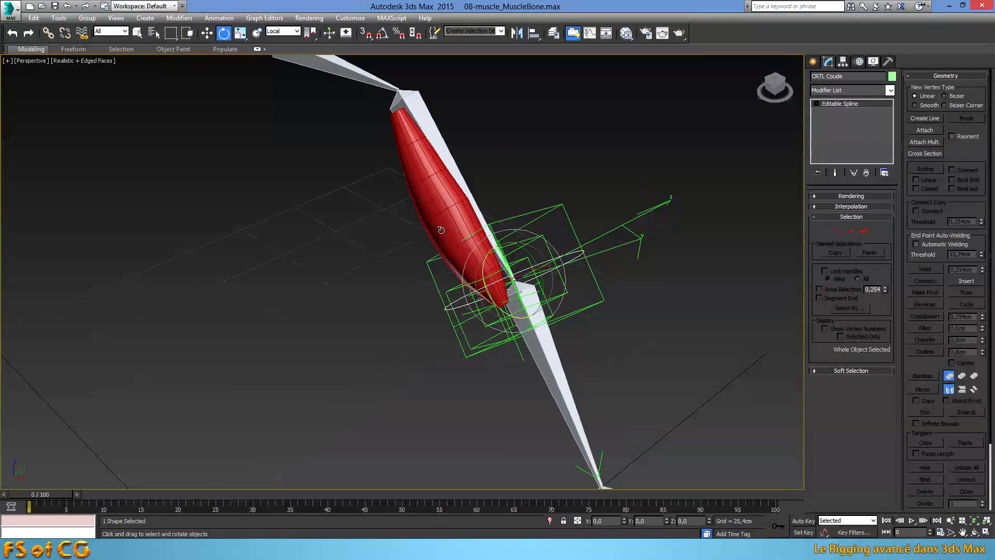
Step: Hide the ExposeTransformMuscle, Aide_TransformHelper and Ext_Muscle helpers around the elbow
alt+middle_drag(527, 299, 546, 287)
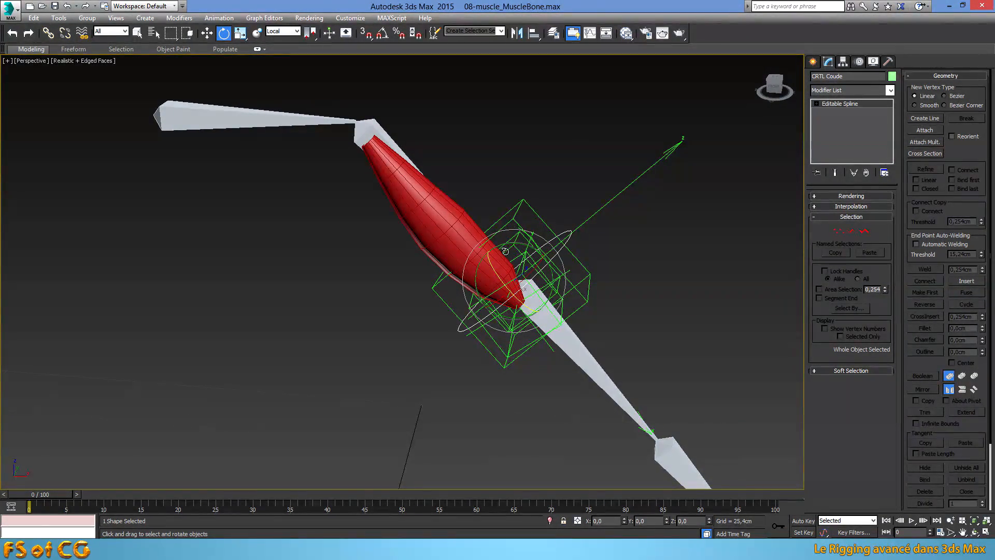
click(520, 204)
alt+middle_drag(523, 221, 533, 242)
ctrl+click(534, 243)
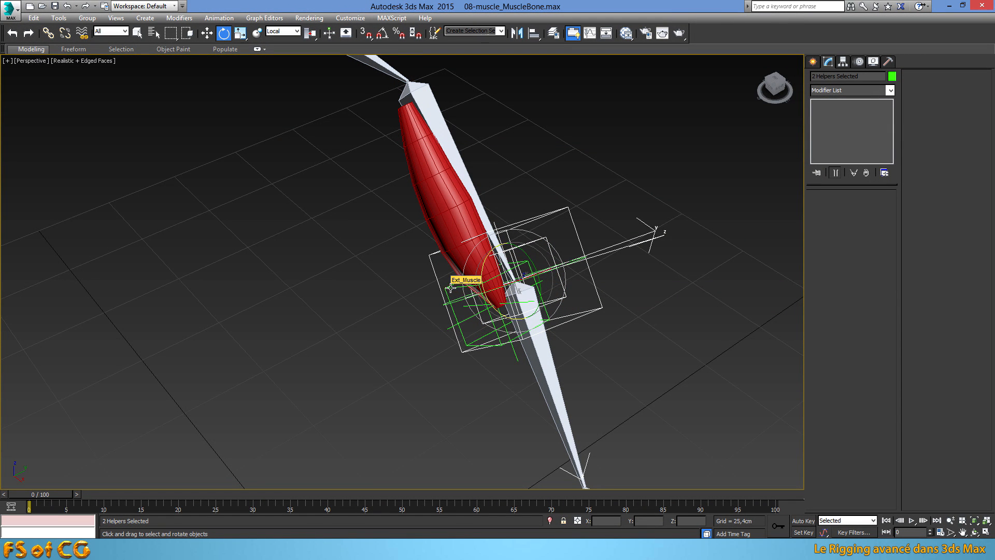
right_click(641, 231)
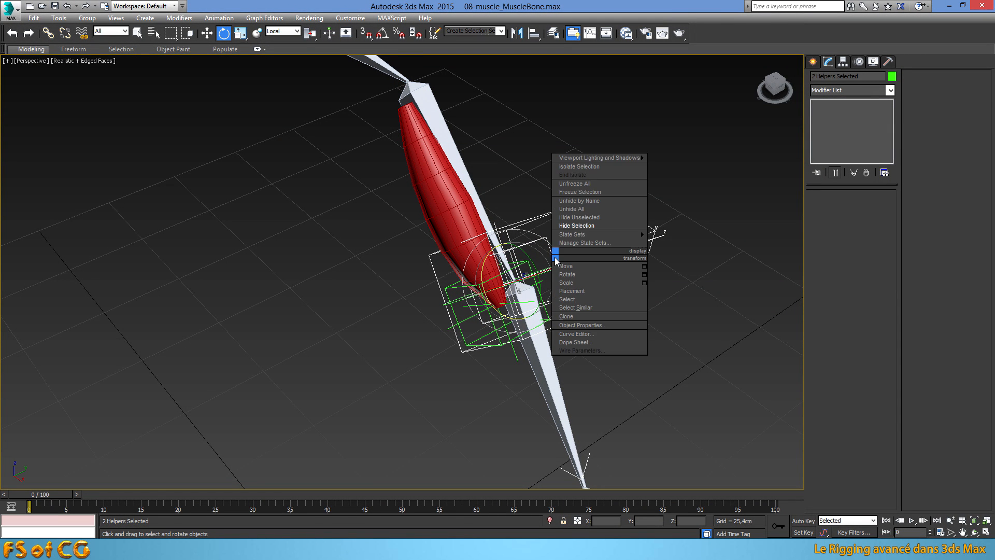
click(574, 227)
click(524, 266)
right_click(528, 262)
click(544, 233)
Step: Rotate the CRTL Coude control to check the muscle with the helpers hidden, and undo the rotation
alt+middle_drag(520, 336, 535, 268)
click(584, 139)
mouse_move(520, 253)
mouse_down()
mouse_move(501, 141)
mouse_move(519, 247)
mouse_move(522, 214)
mouse_move(569, 228)
mouse_move(557, 227)
mouse_up()
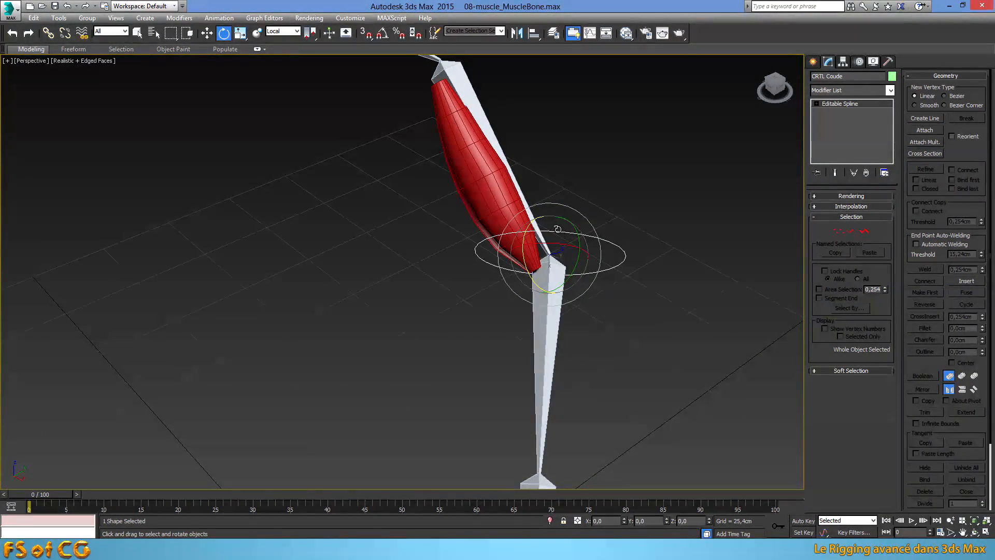
key(ctrl+z)
Step: Select the red Biceps mesh
alt+middle_drag(511, 227, 535, 259)
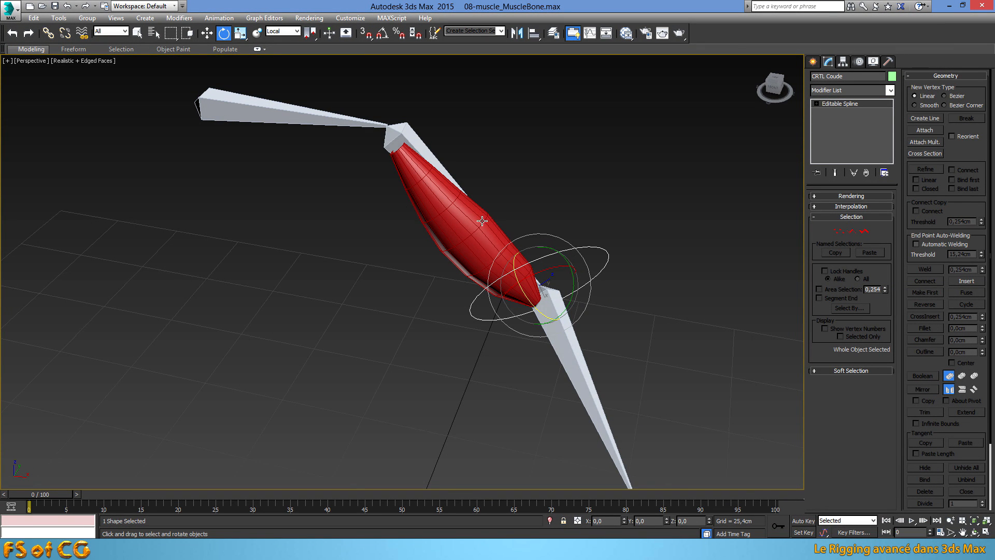
click(467, 235)
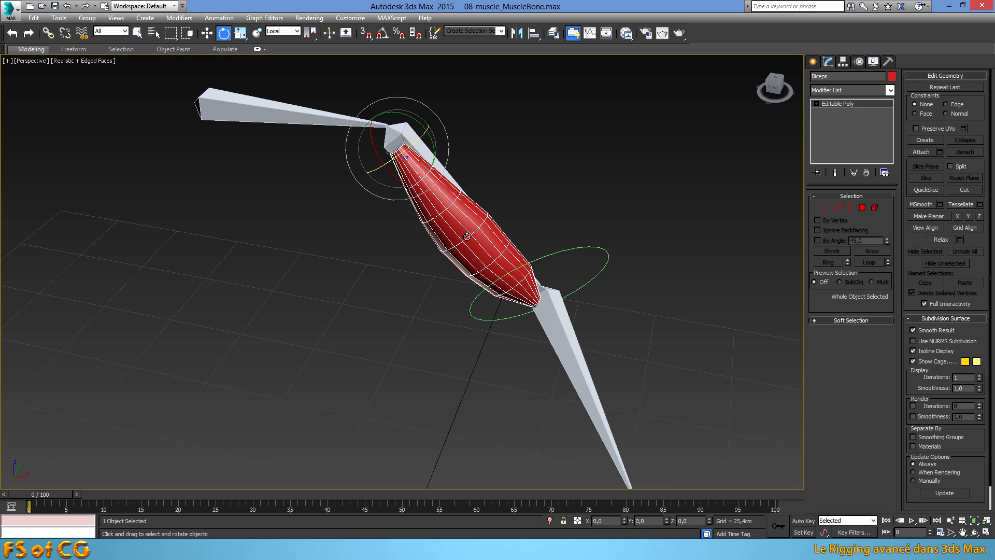